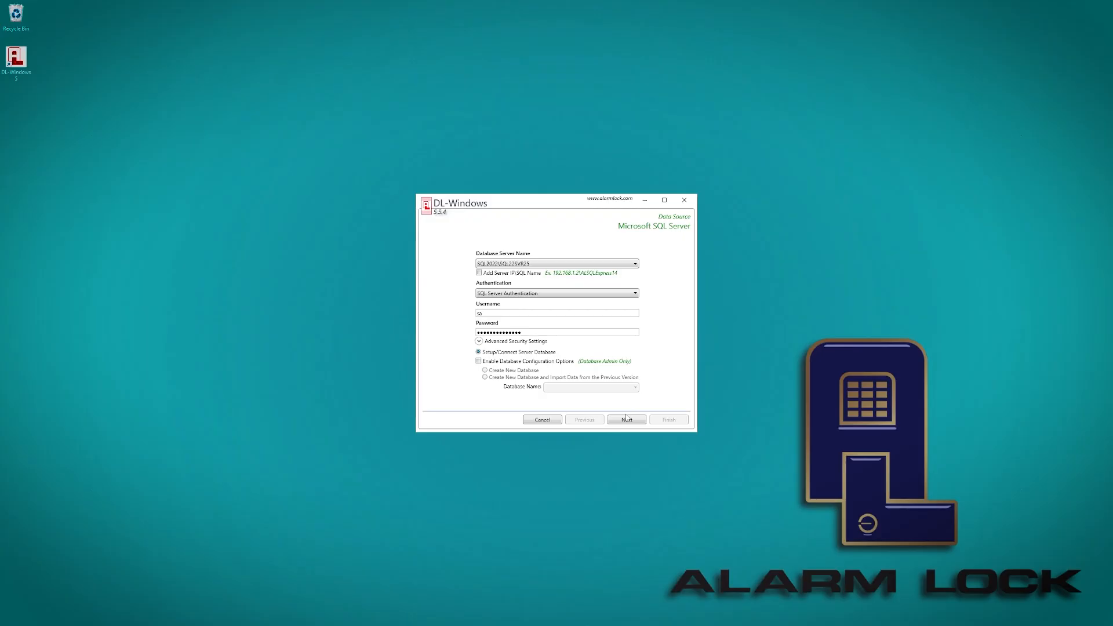
# Accept the Microsoft SQL Server data source settings and continue to the Server Mode page.
pyautogui.click(626, 419)
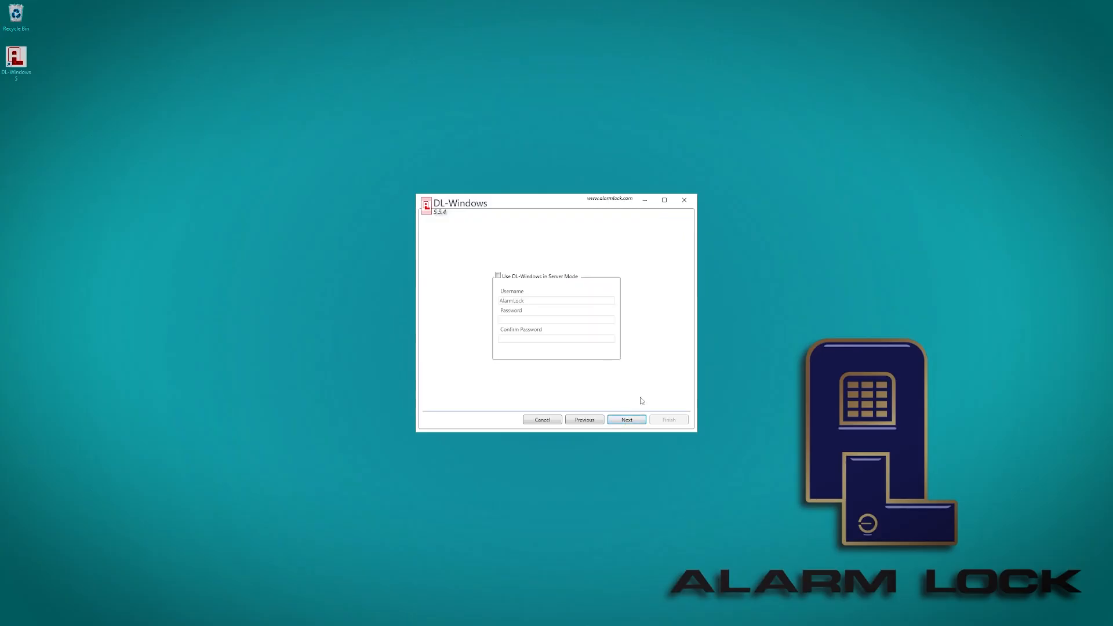
# Enable 'Use DL-Windows in Server Mode', acknowledge the credentials notice, and select the Password field.
pyautogui.click(498, 277)
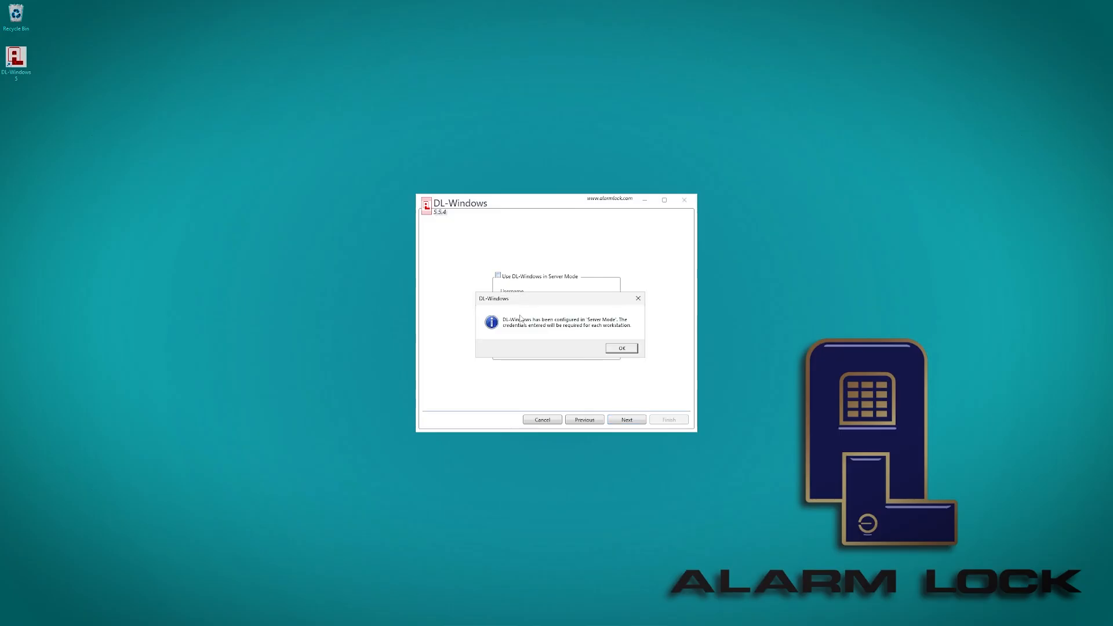
pyautogui.click(628, 350)
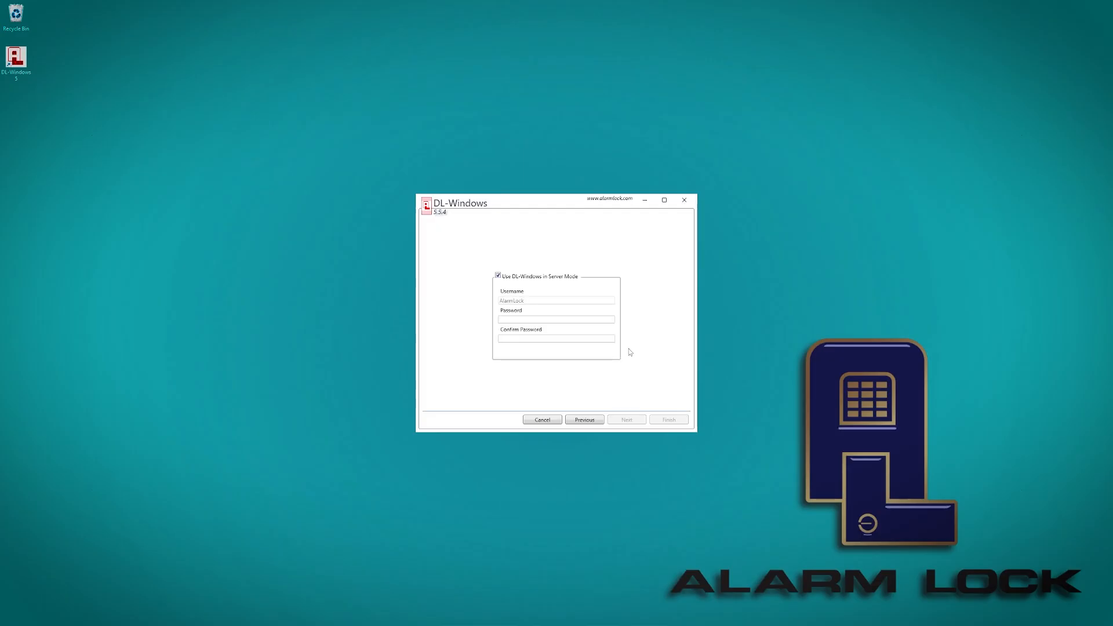
pyautogui.click(517, 319)
# Enter and confirm the Server Mode password, then complete and finish the database configuration wizard.
pyautogui.click(519, 318)
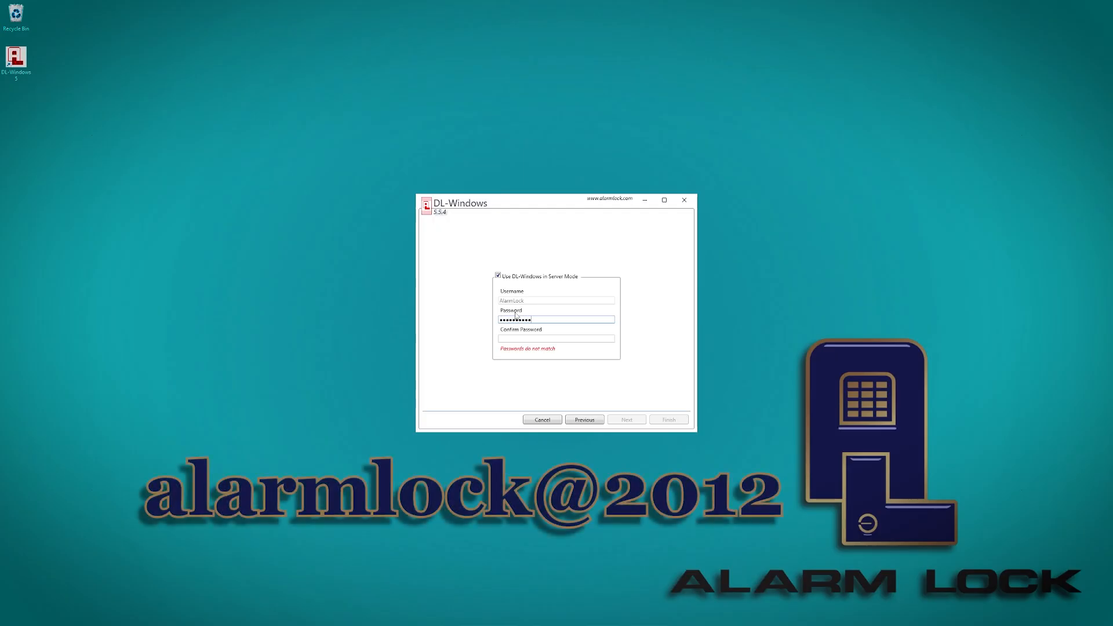
pyautogui.press('Tab')
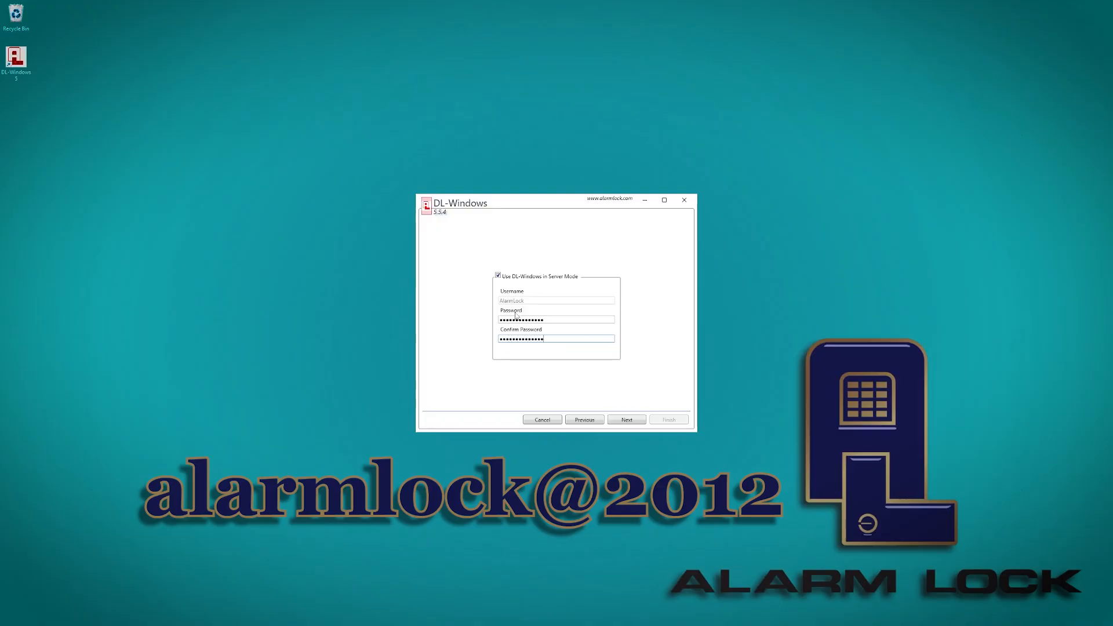
pyautogui.click(633, 424)
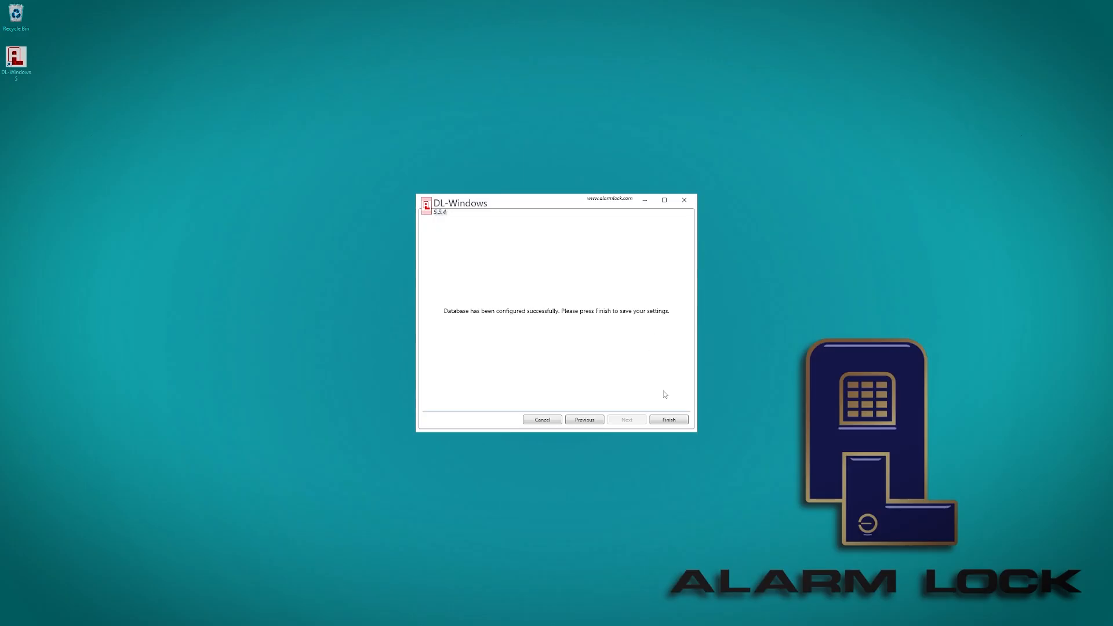
pyautogui.click(682, 423)
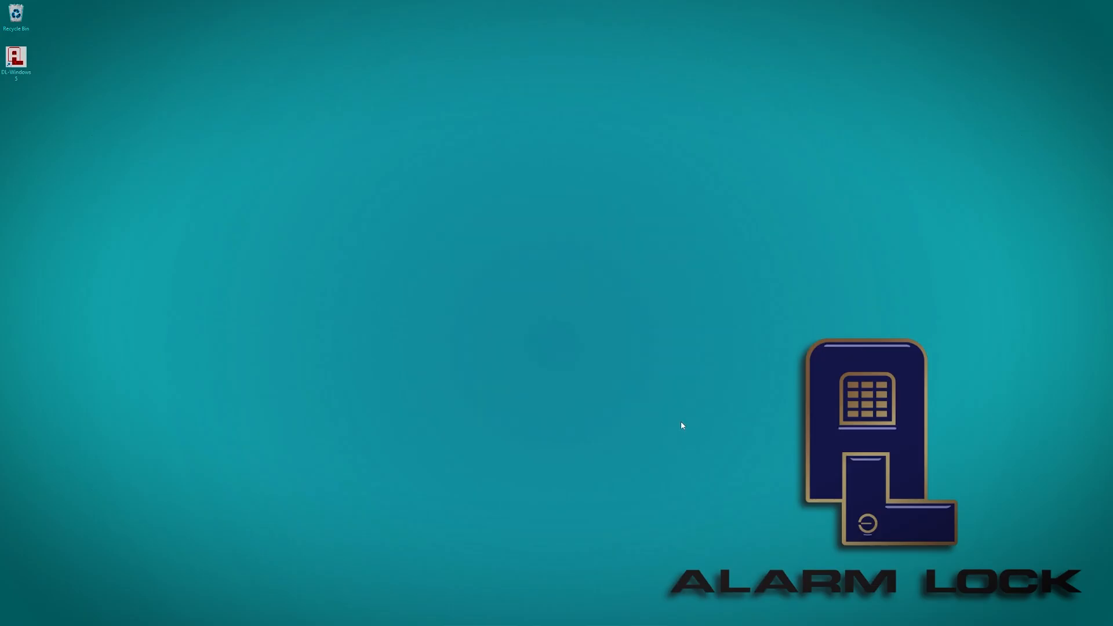
# Launch SQL Server 2022 Configuration Manager from the Start app list and expand SQL Server Network Configuration.
pyautogui.click(518, 616)
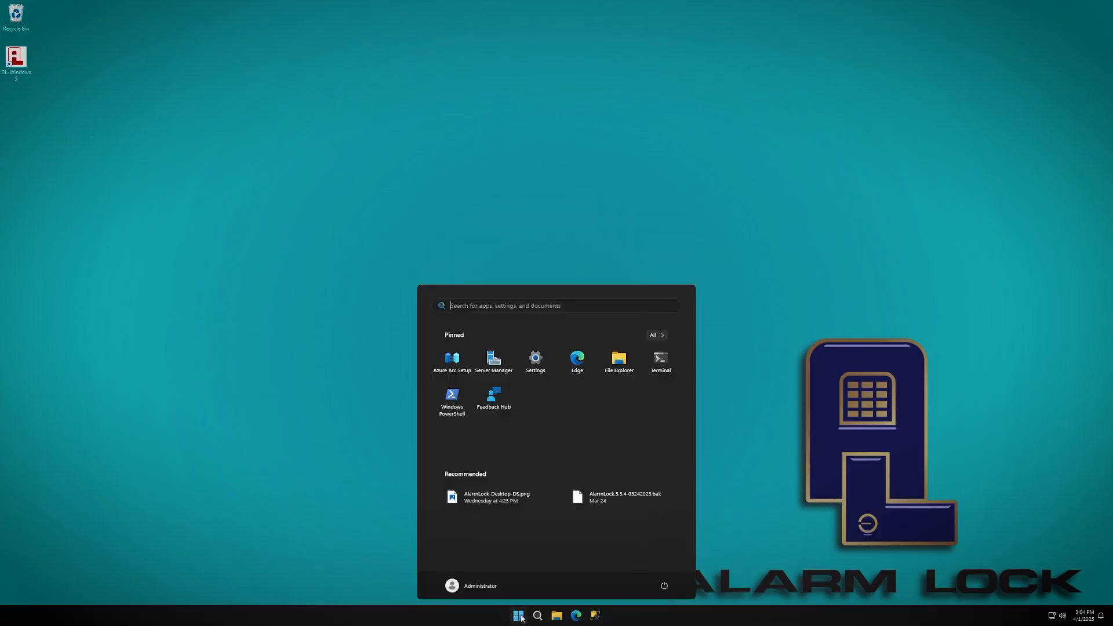
pyautogui.click(657, 336)
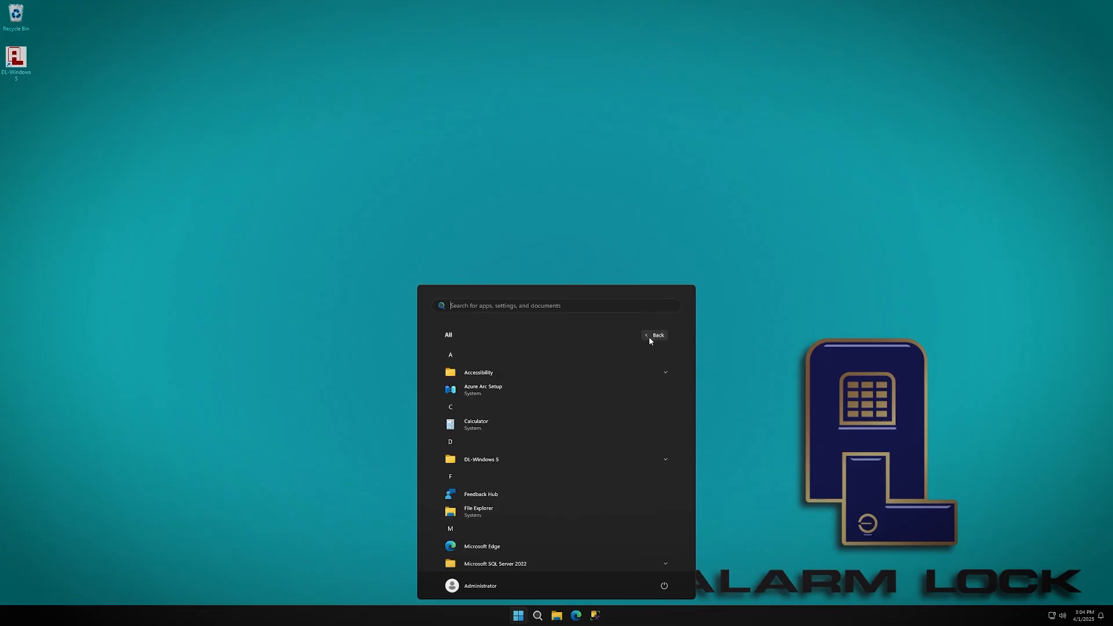
pyautogui.click(457, 408)
pyautogui.click(569, 446)
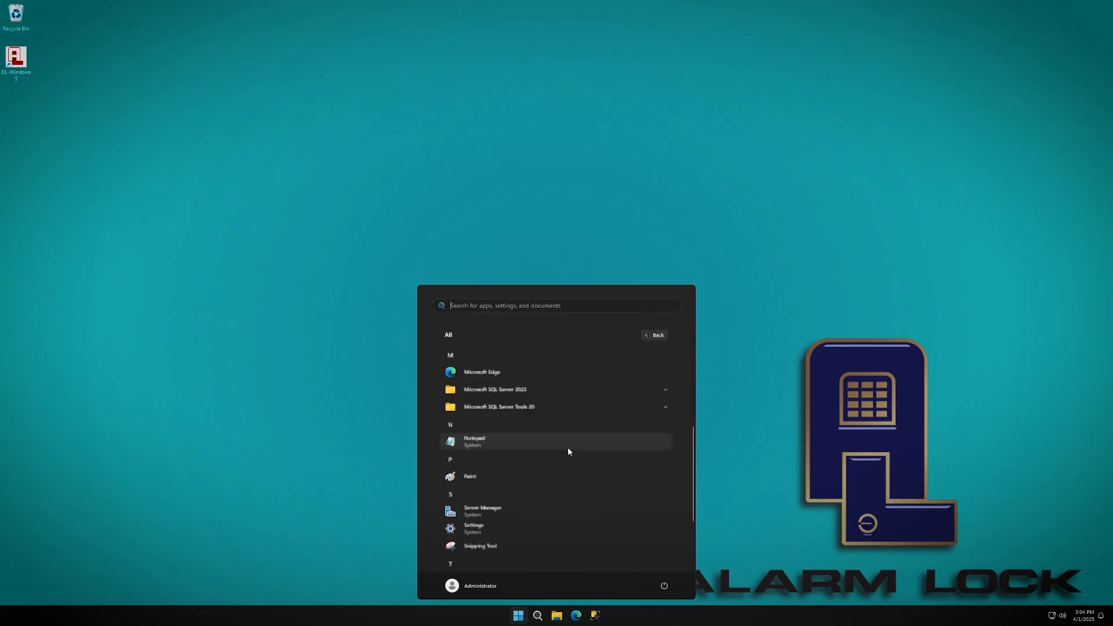
pyautogui.click(592, 387)
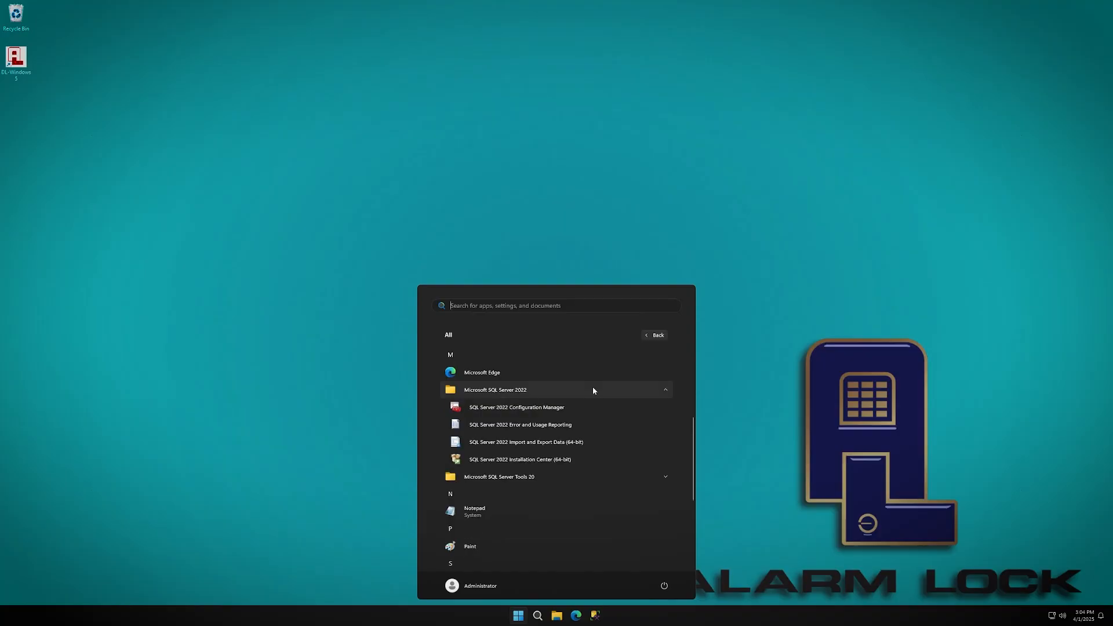
pyautogui.click(546, 409)
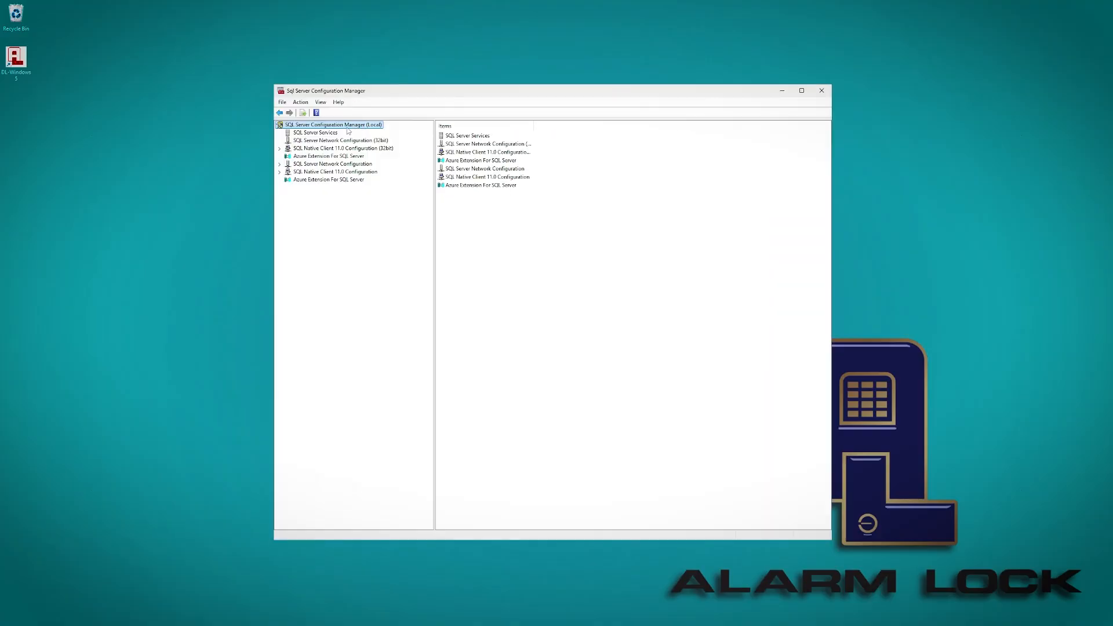
pyautogui.click(309, 164)
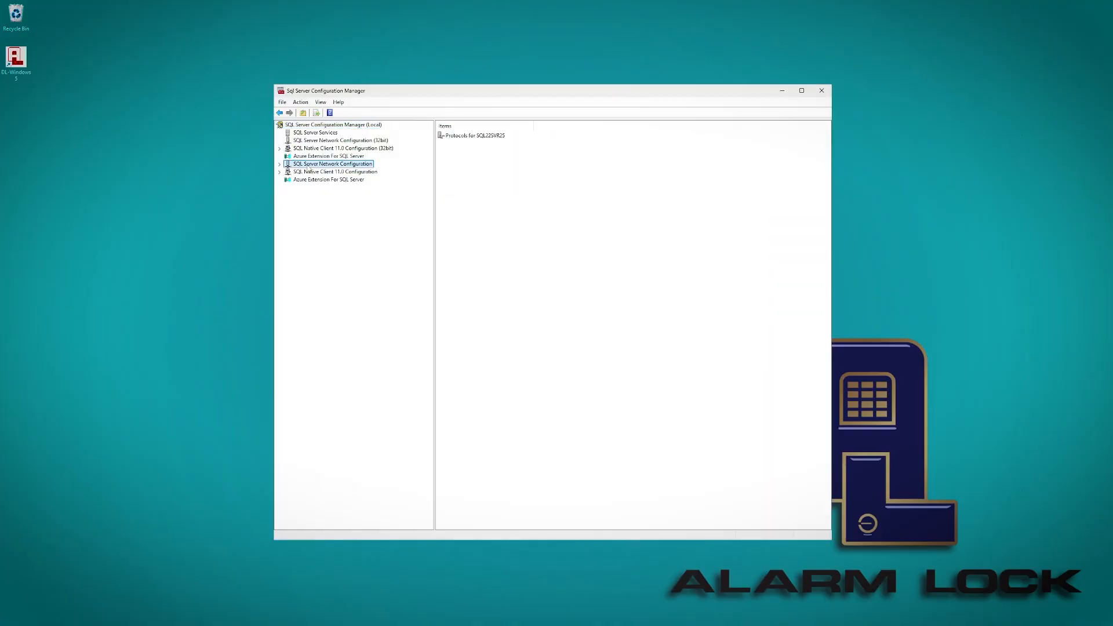
pyautogui.click(279, 164)
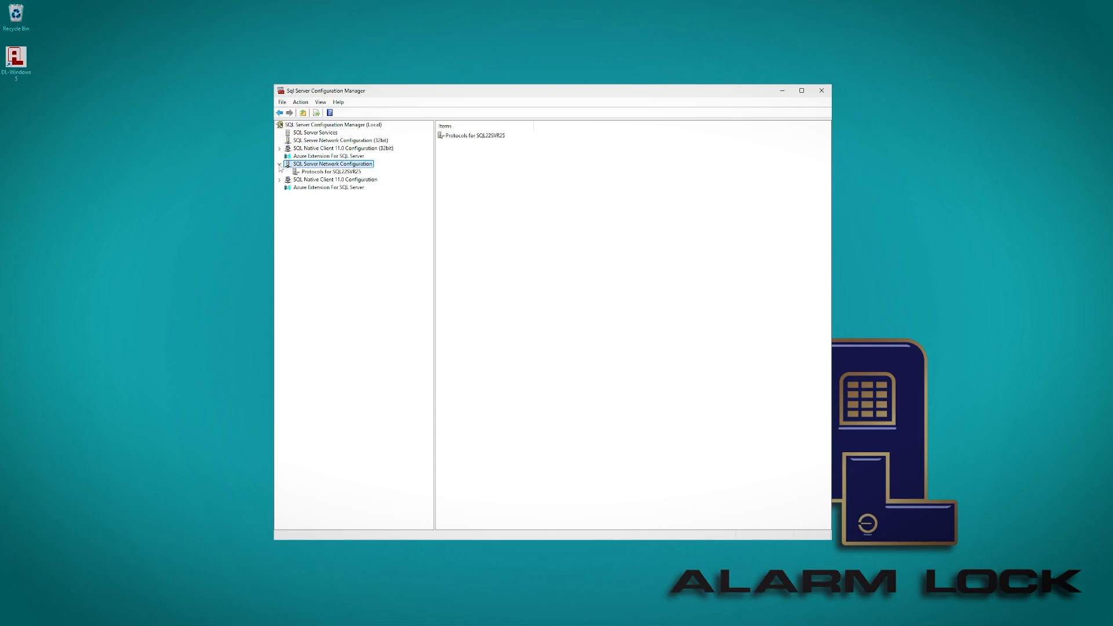
# List the SQL22SVR25 protocols and check TCP/IP's actions to confirm it is enabled.
pyautogui.click(335, 174)
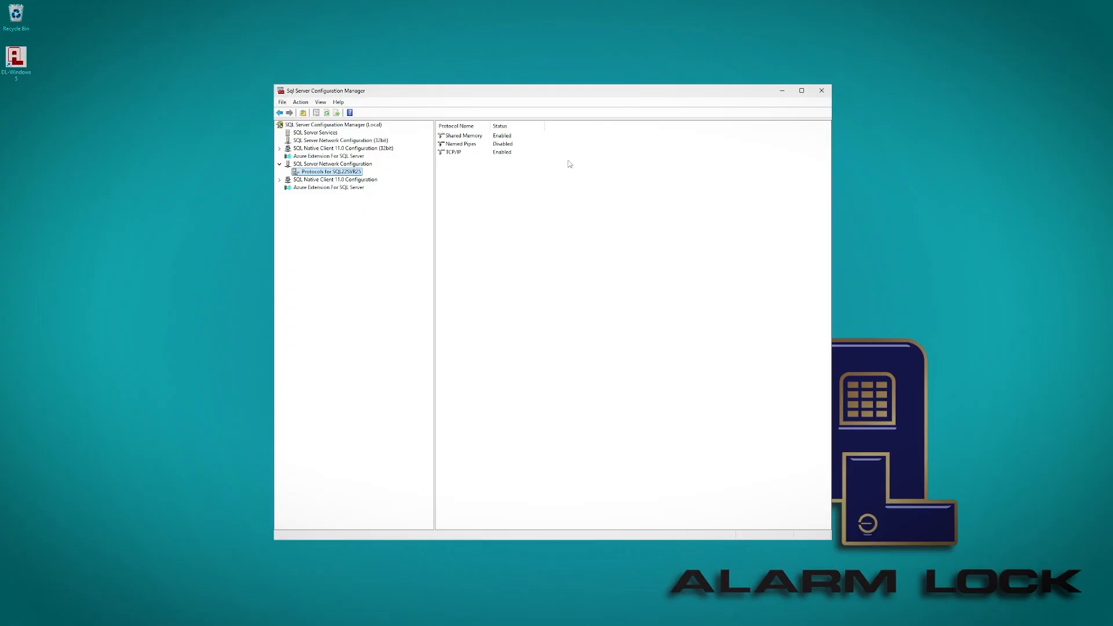
pyautogui.click(497, 156)
pyautogui.rightClick(497, 155)
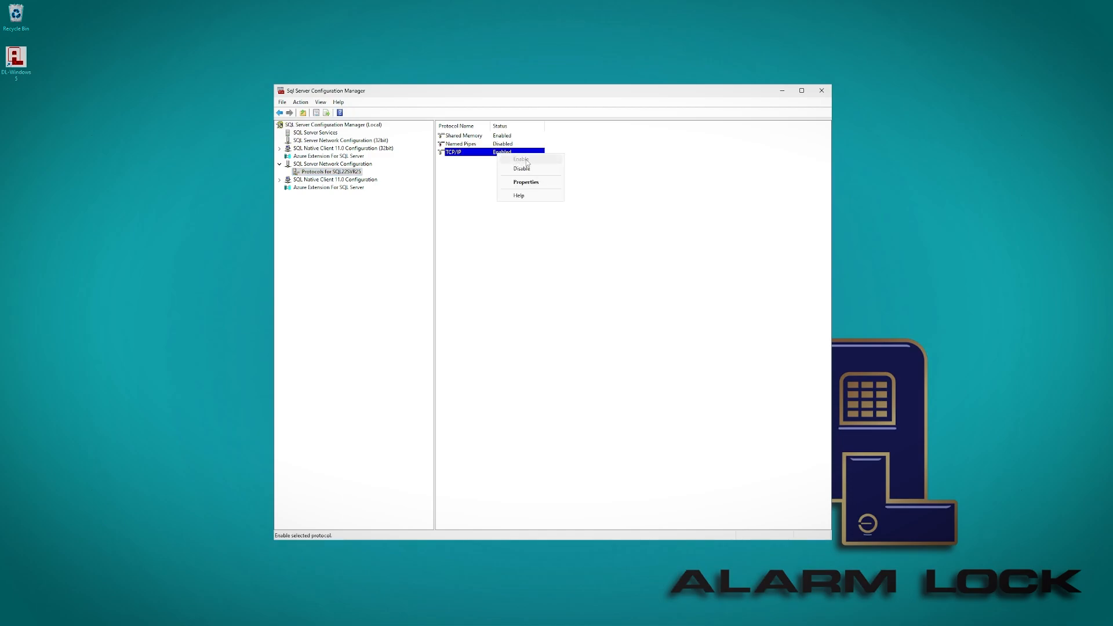
pyautogui.click(457, 156)
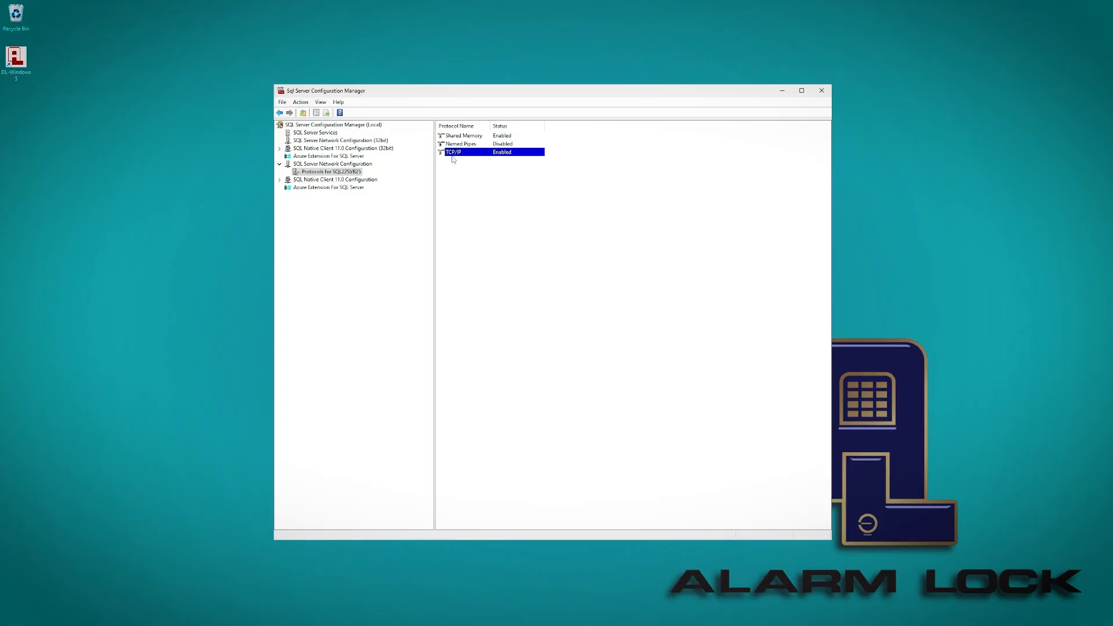
pyautogui.rightClick(451, 152)
pyautogui.click(478, 180)
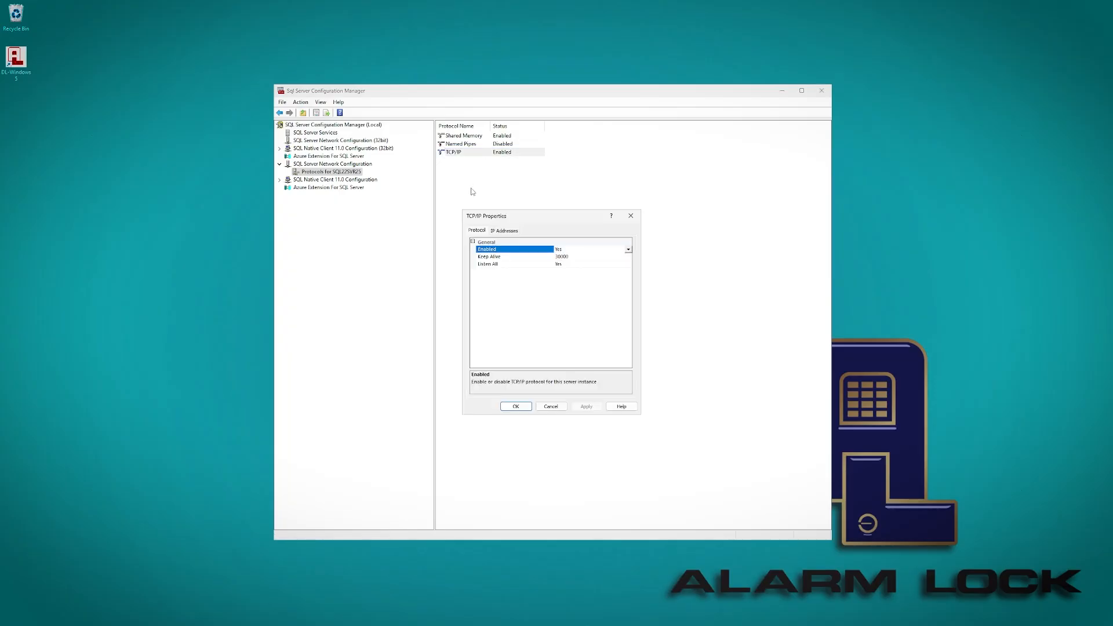
pyautogui.click(505, 232)
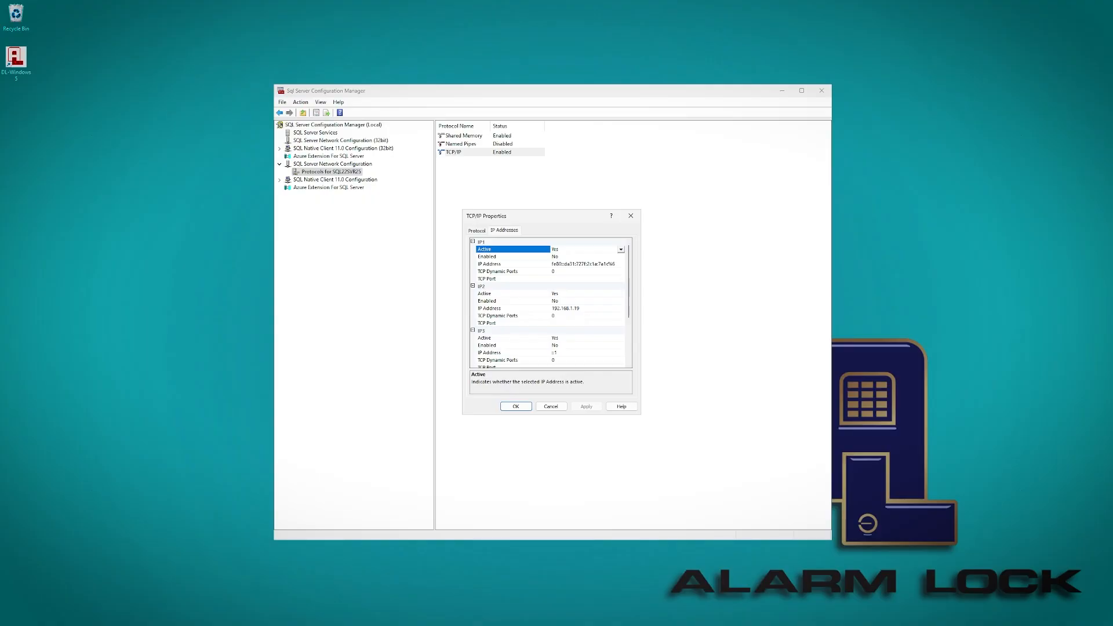
pyautogui.scroll(-4, 542, 287)
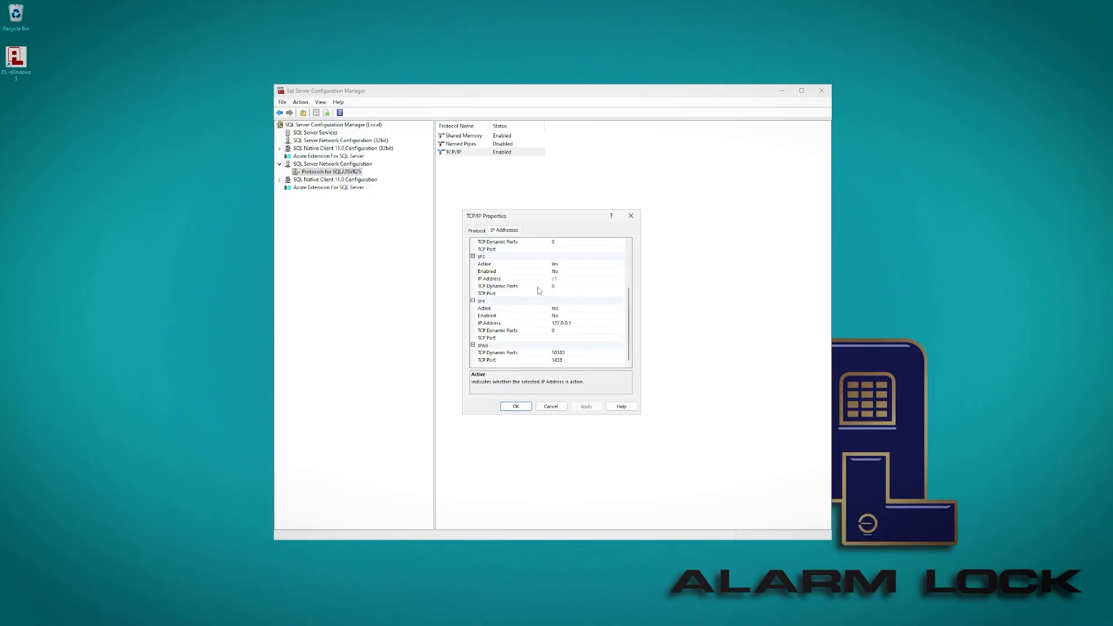
pyautogui.doubleClick(558, 360)
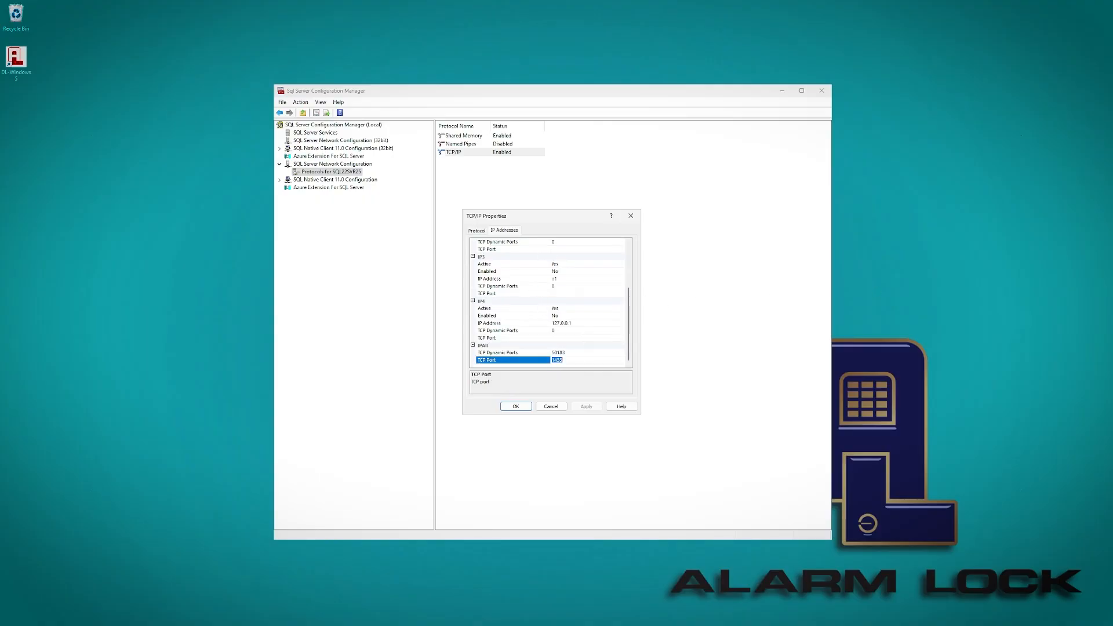
pyautogui.click(563, 361)
pyautogui.click(515, 406)
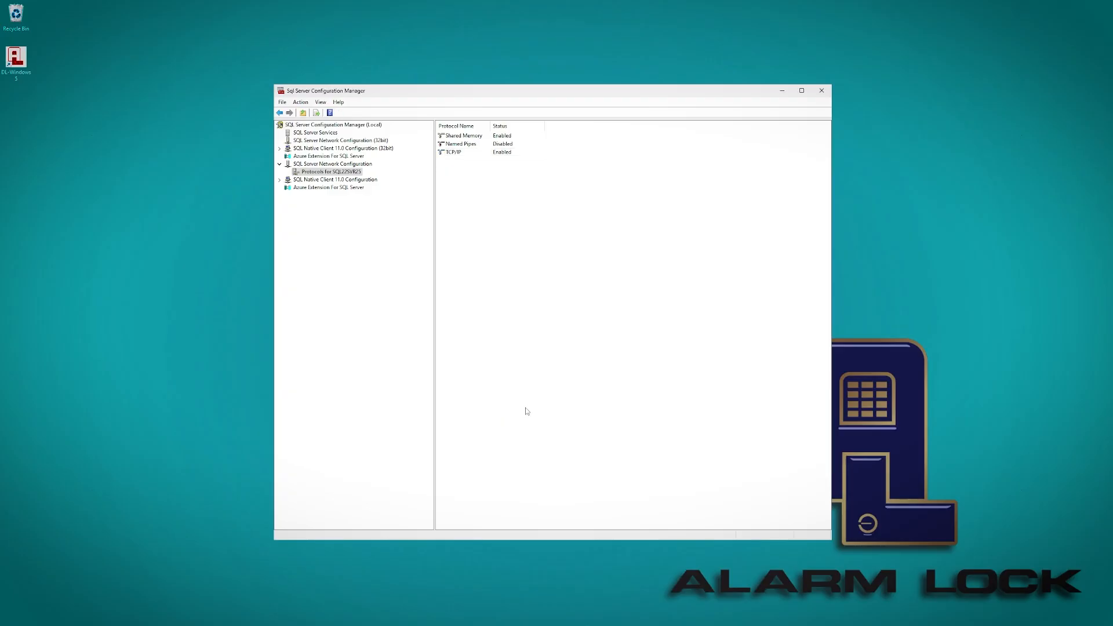
# Restart the SQL Server (SQL22SVR25) service, then close Configuration Manager.
pyautogui.click(323, 134)
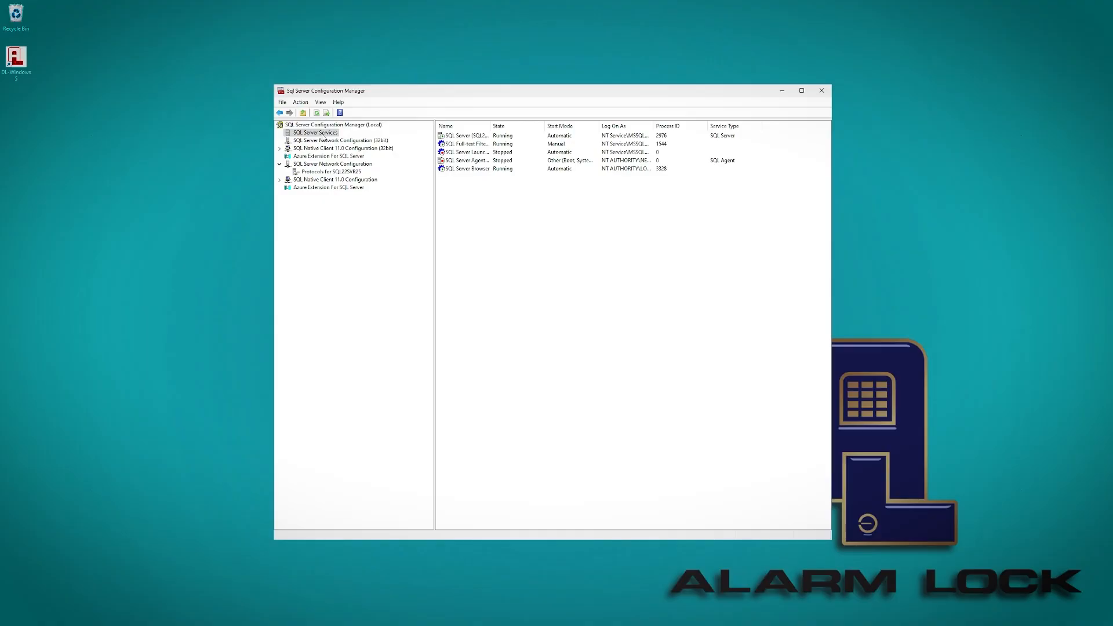
pyautogui.moveTo(491, 126); pyautogui.dragTo(527, 126)
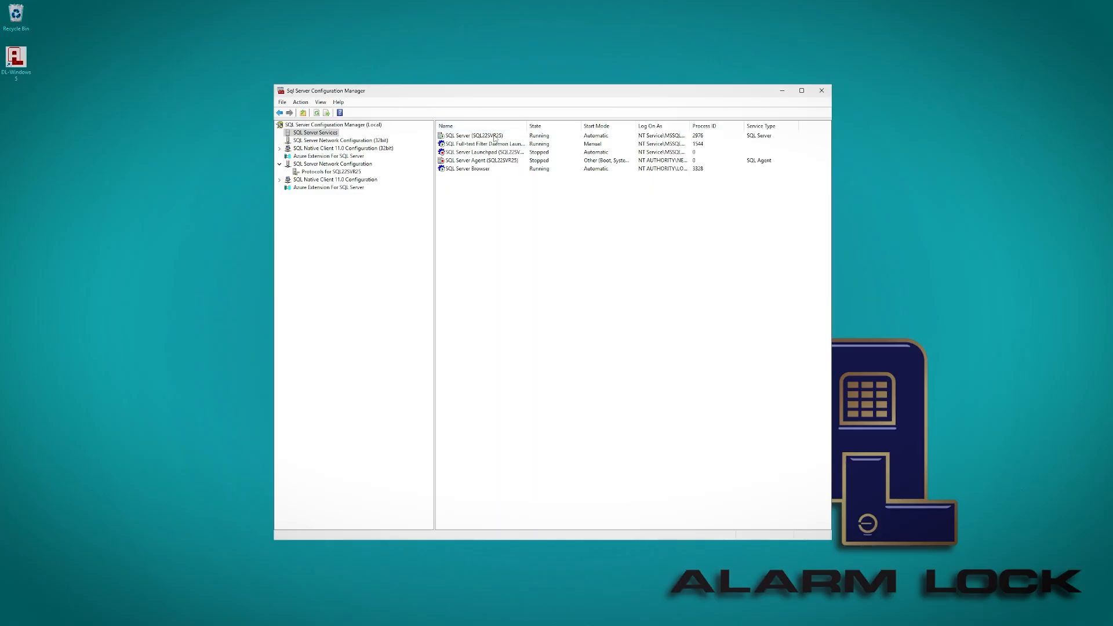
pyautogui.click(495, 137)
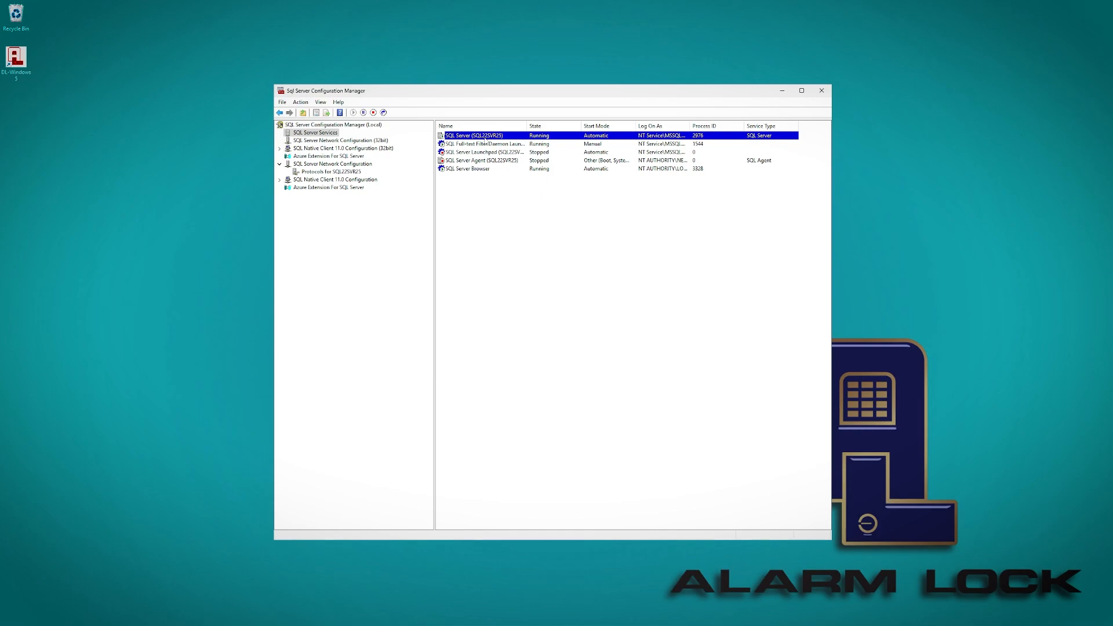
pyautogui.rightClick(485, 138)
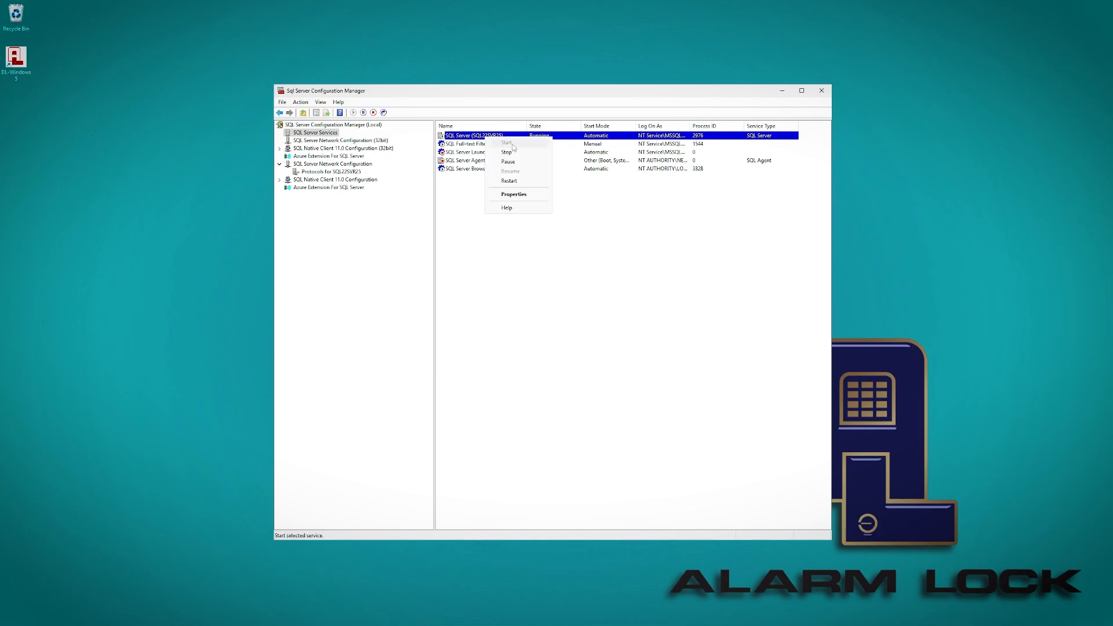
pyautogui.click(518, 183)
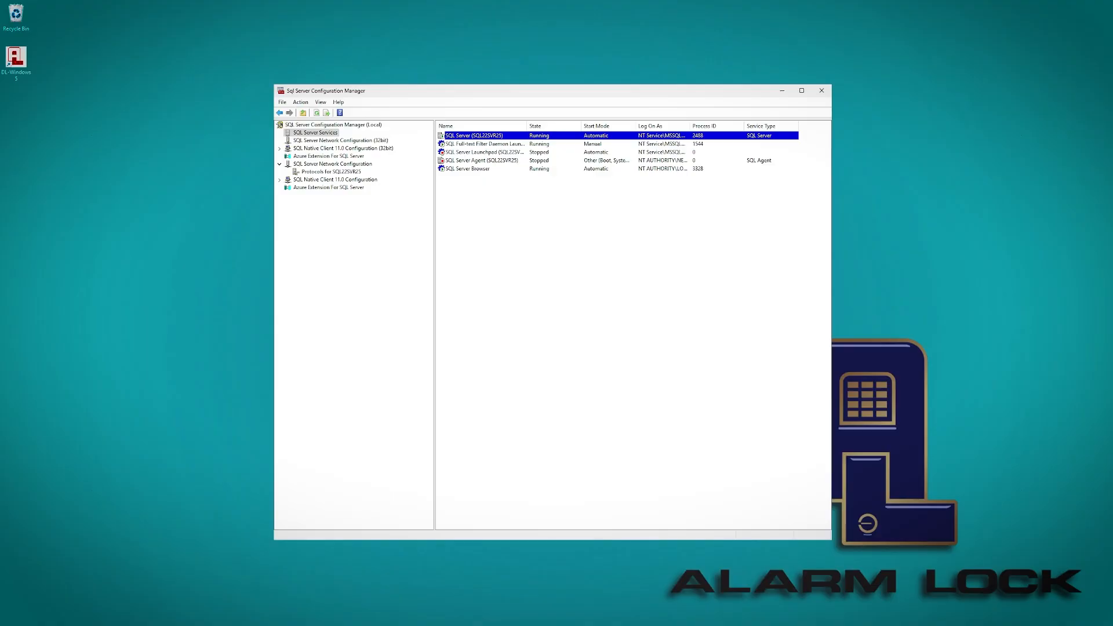
pyautogui.click(821, 90)
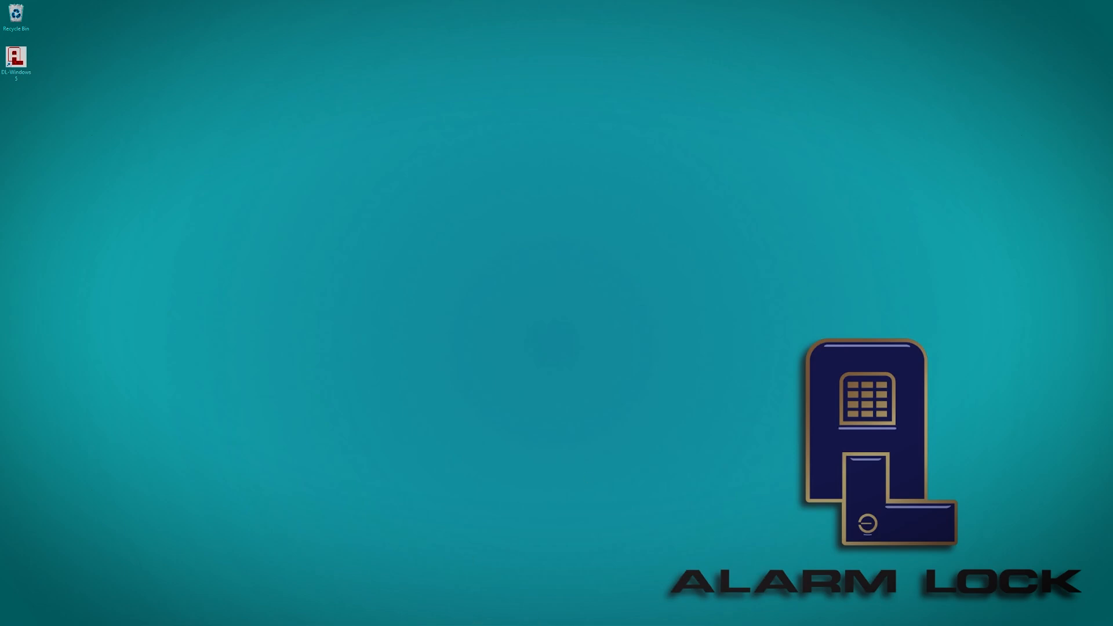
# Find Windows Defender Firewall with Advanced Security via Start search, launch it and enlarge its window.
pyautogui.click(518, 615)
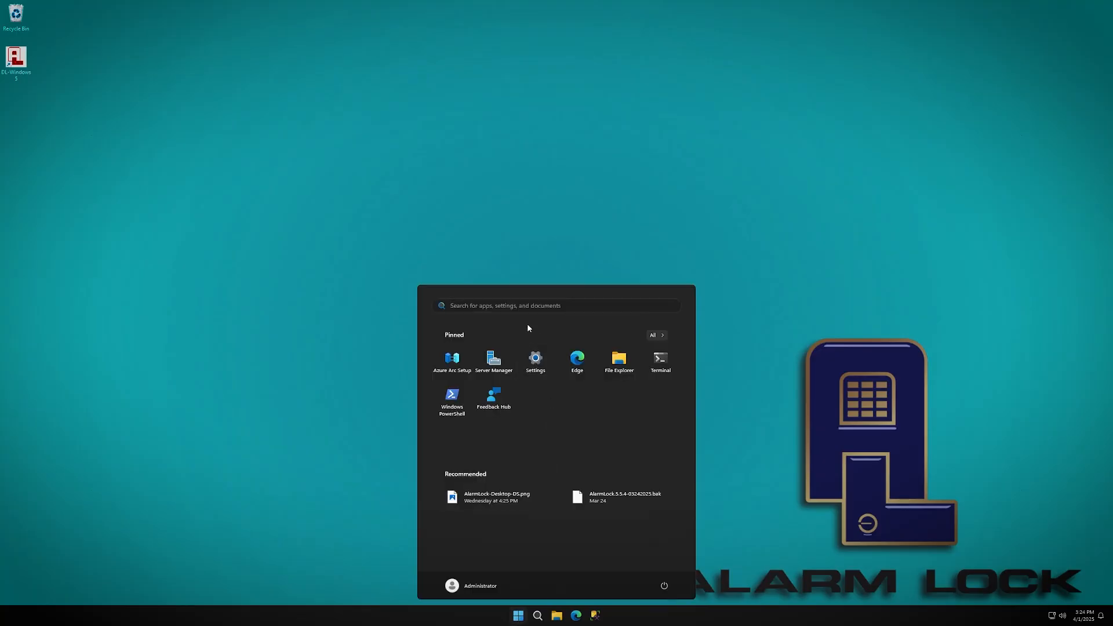
pyautogui.click(533, 305)
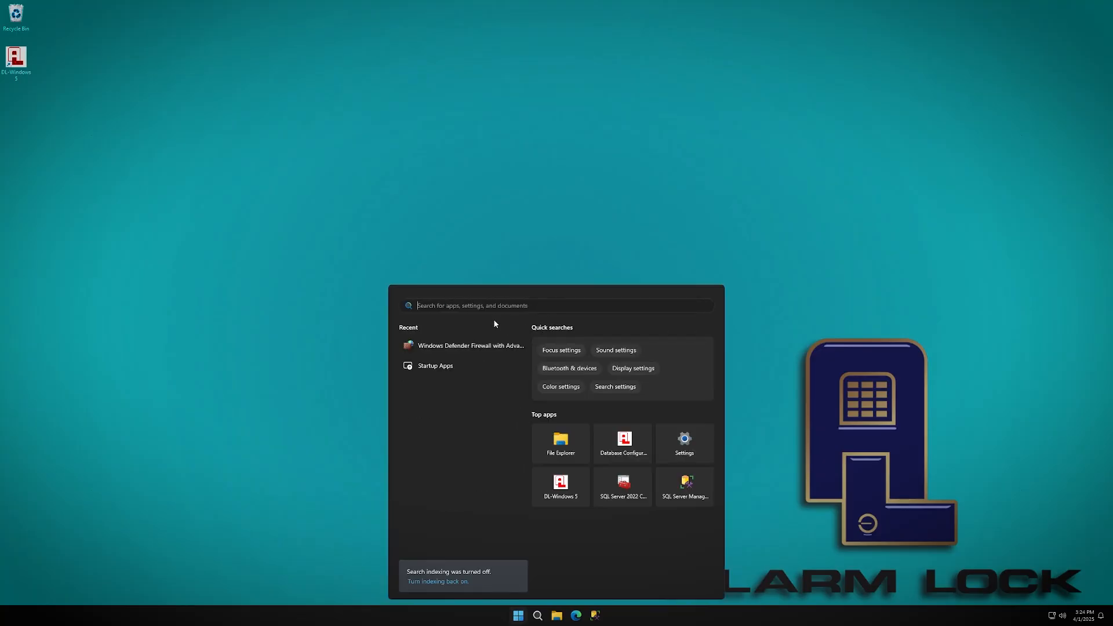
pyautogui.write('windows ')
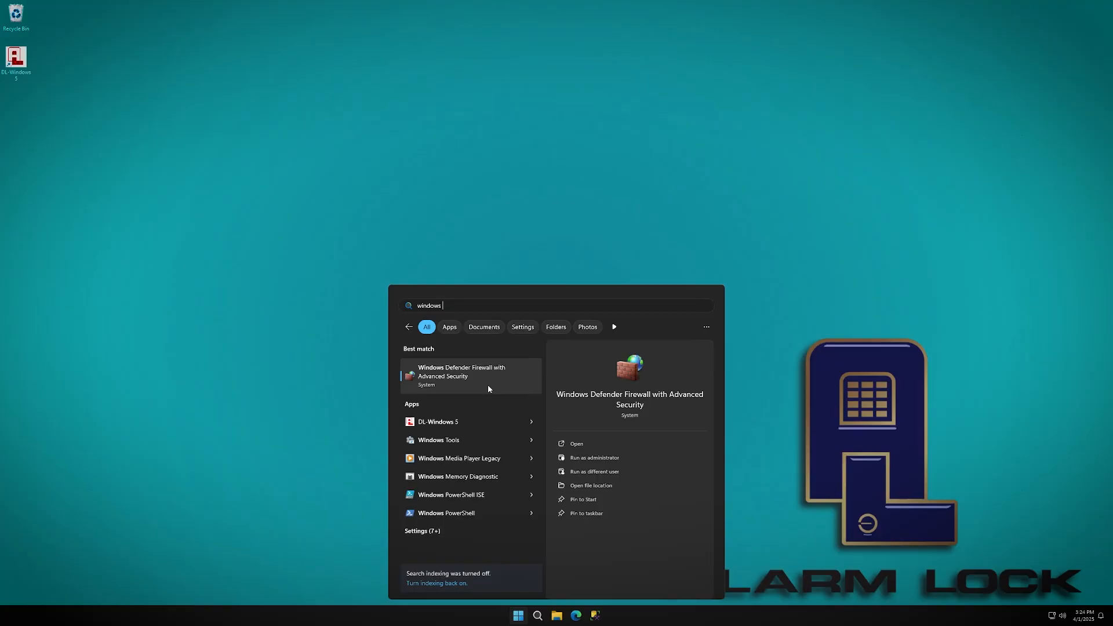
pyautogui.write('defender')
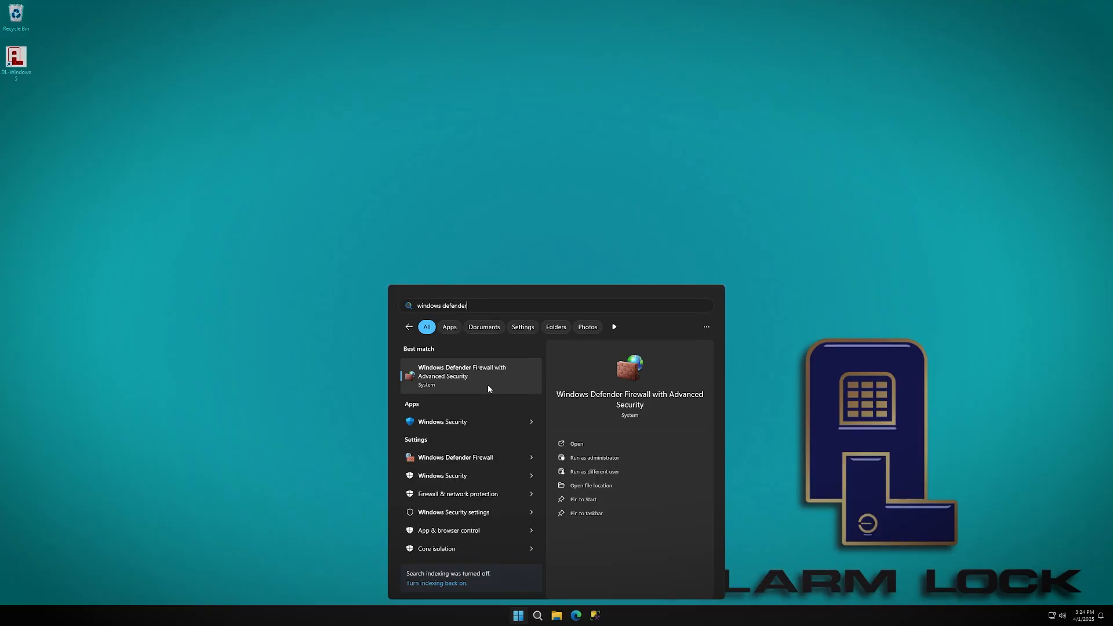
pyautogui.click(474, 381)
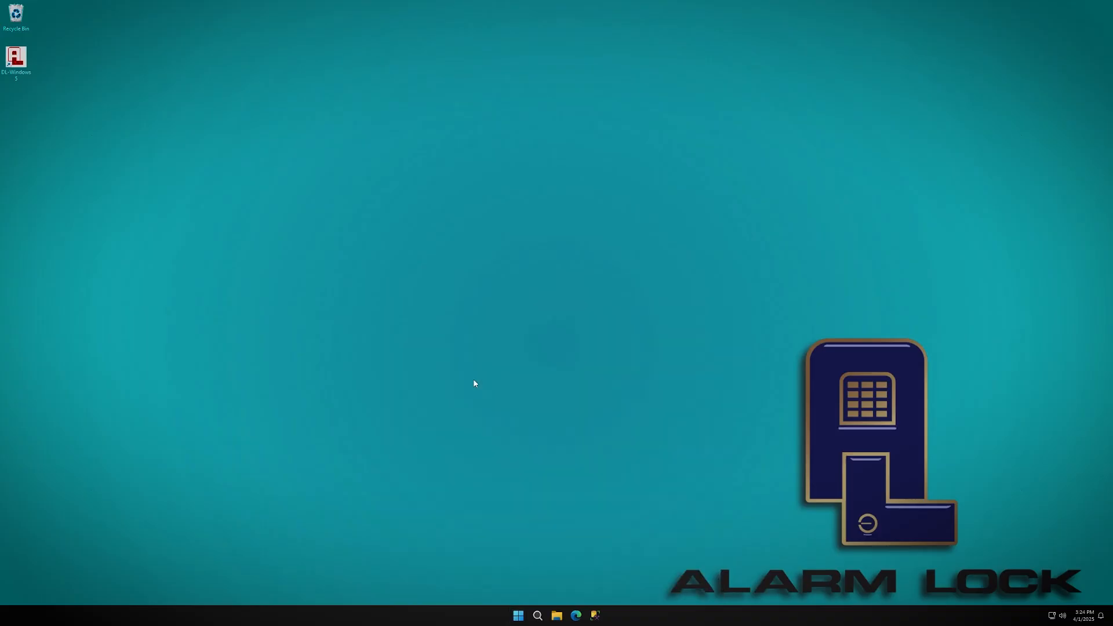
pyautogui.moveTo(474, 350); pyautogui.dragTo(843, 558)
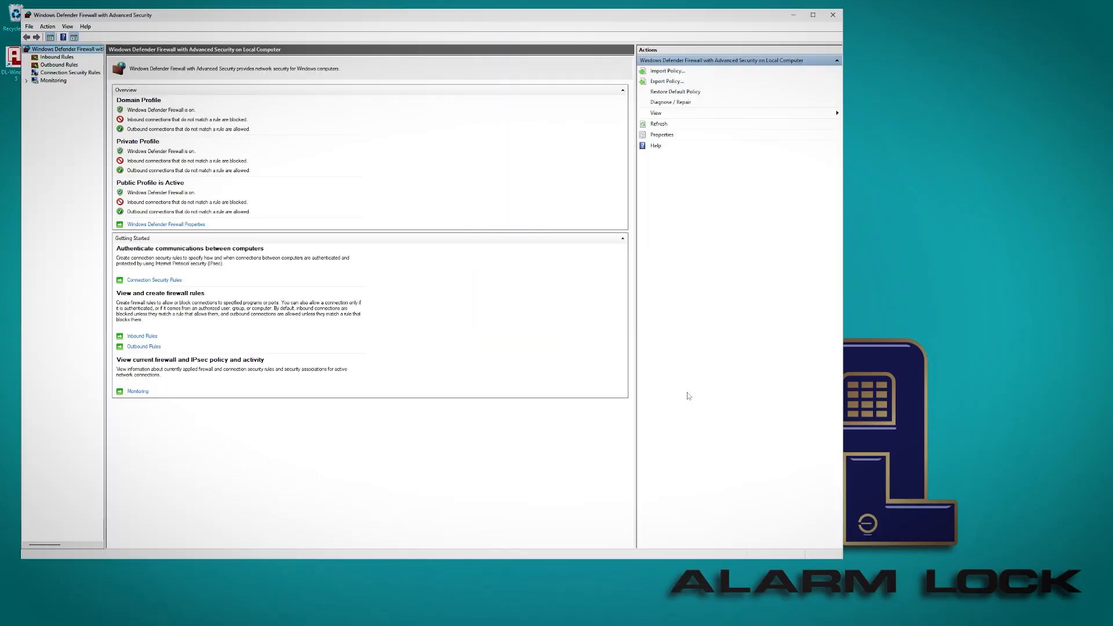
# Show Inbound Rules and start the New Inbound Rule Wizard.
pyautogui.click(55, 57)
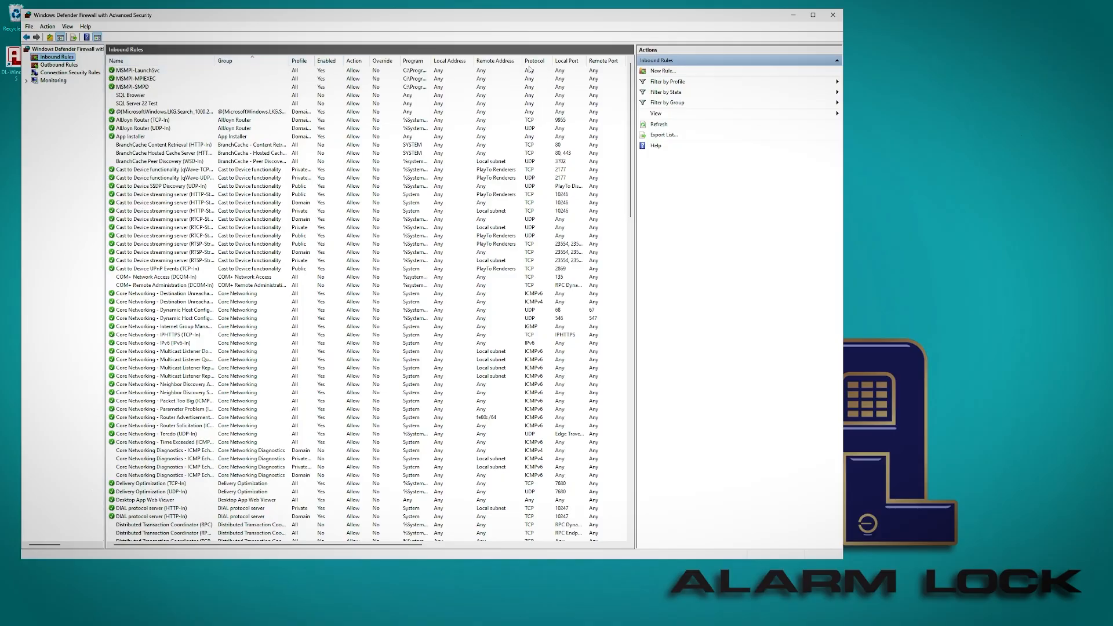
pyautogui.click(666, 71)
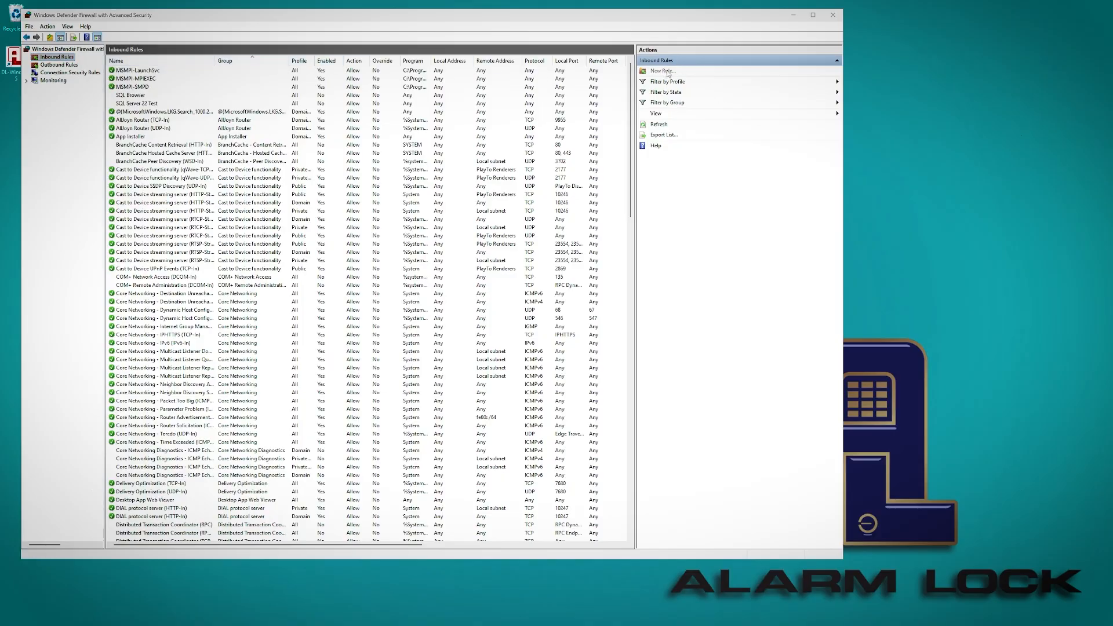
pyautogui.moveTo(200, 88); pyautogui.dragTo(344, 102)
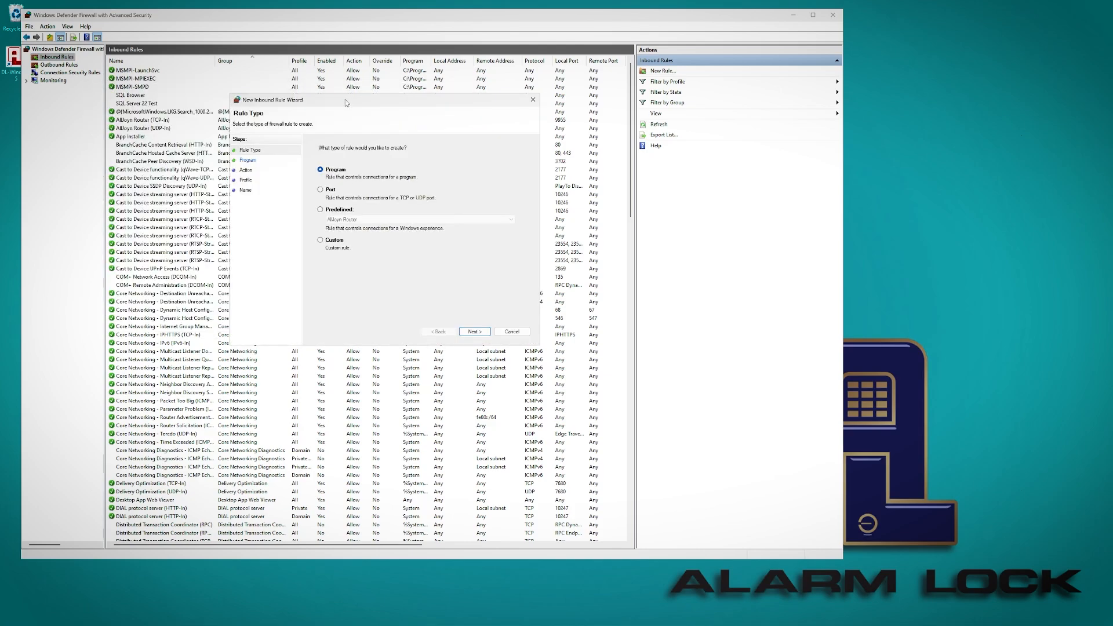
# Set up a Port rule allowing TCP 1433 on all profiles, named 'SQL TCP 1433'.
pyautogui.click(321, 190)
pyautogui.click(474, 332)
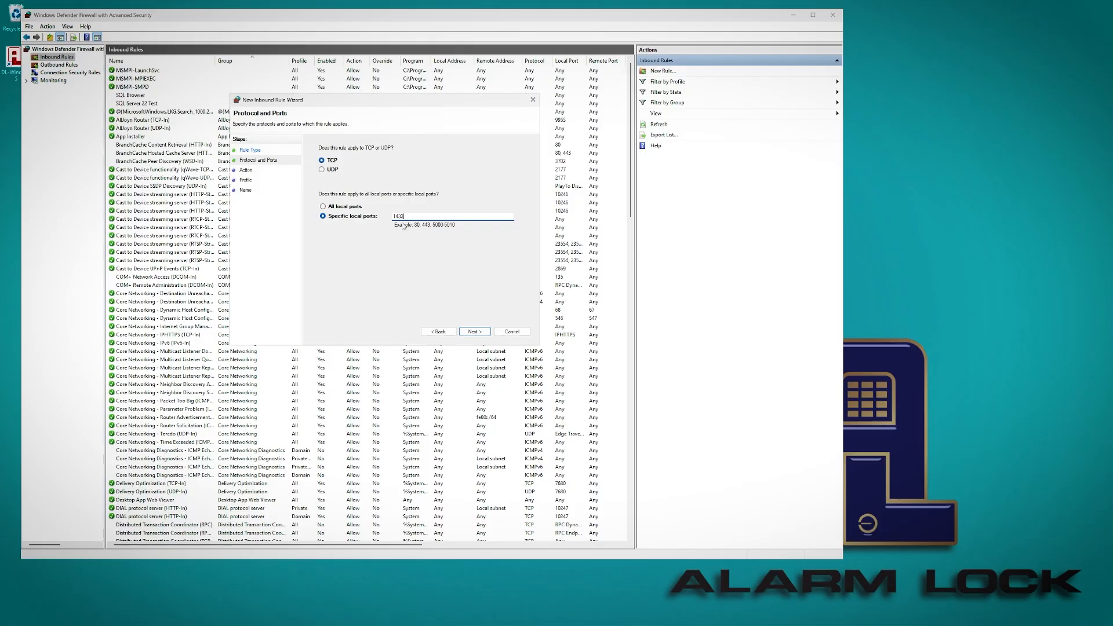
pyautogui.click(475, 332)
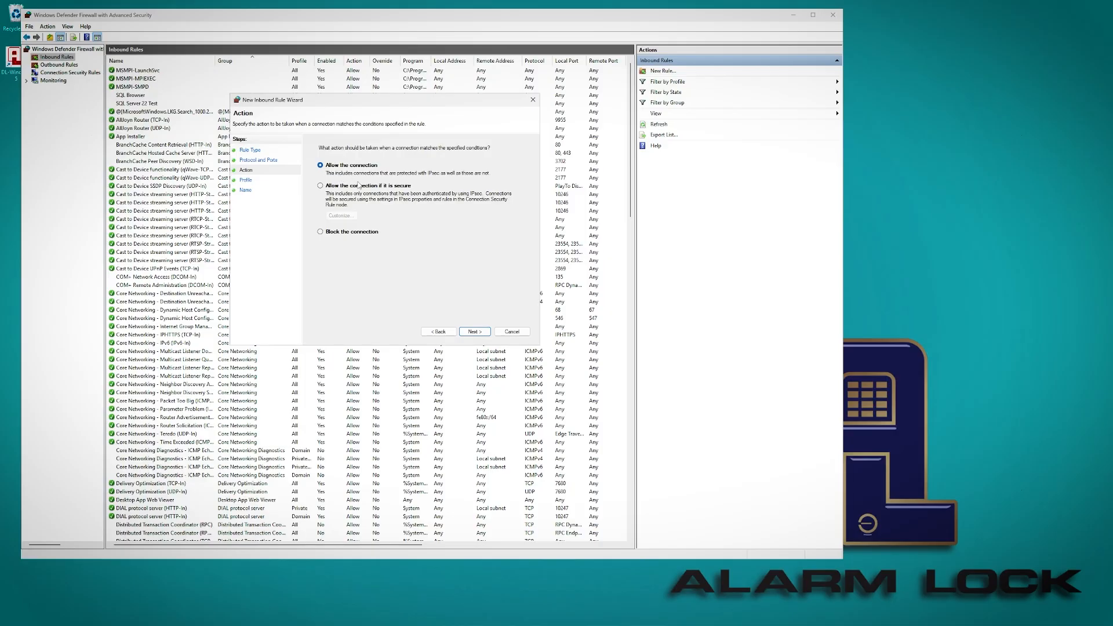
pyautogui.click(483, 334)
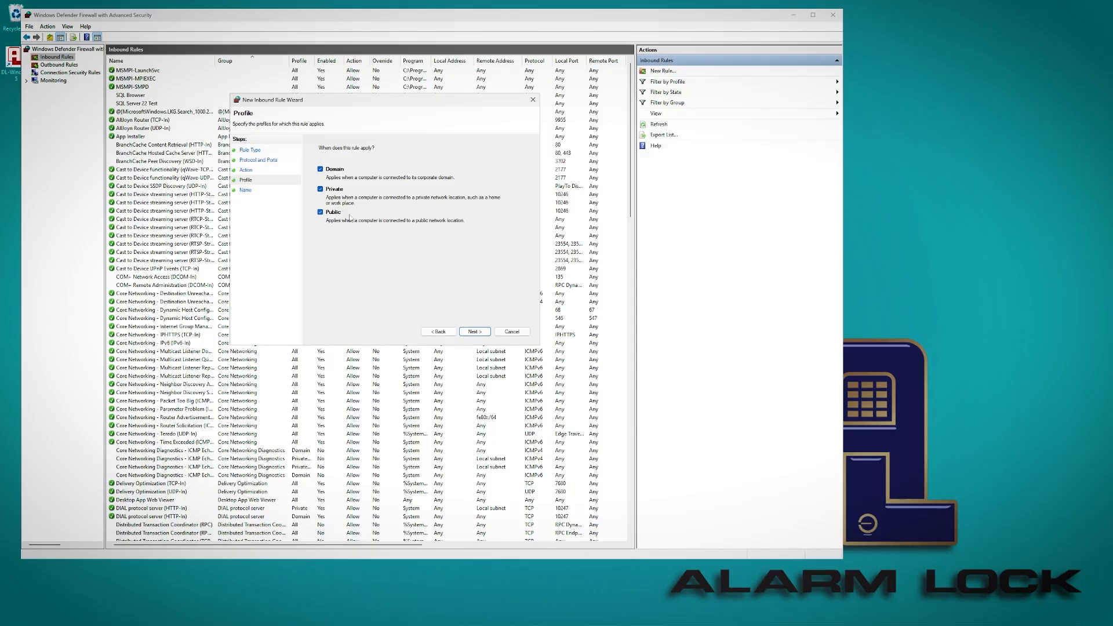
pyautogui.click(479, 336)
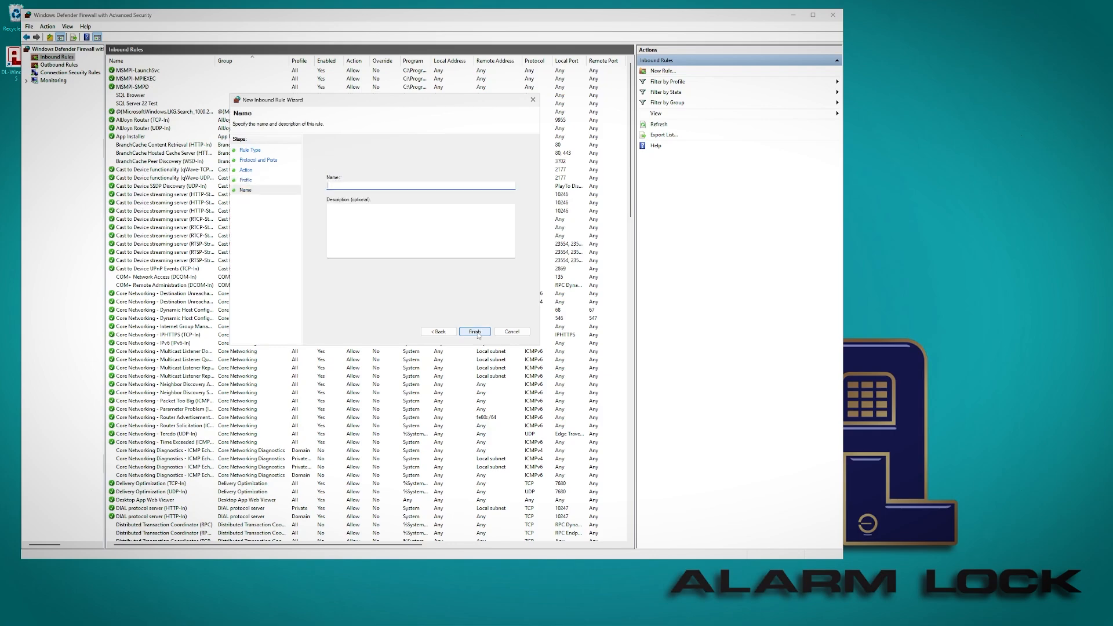
pyautogui.write('SQL TCP 1433')
# Finish the SQL TCP 1433 rule and begin another new inbound rule.
pyautogui.click(475, 332)
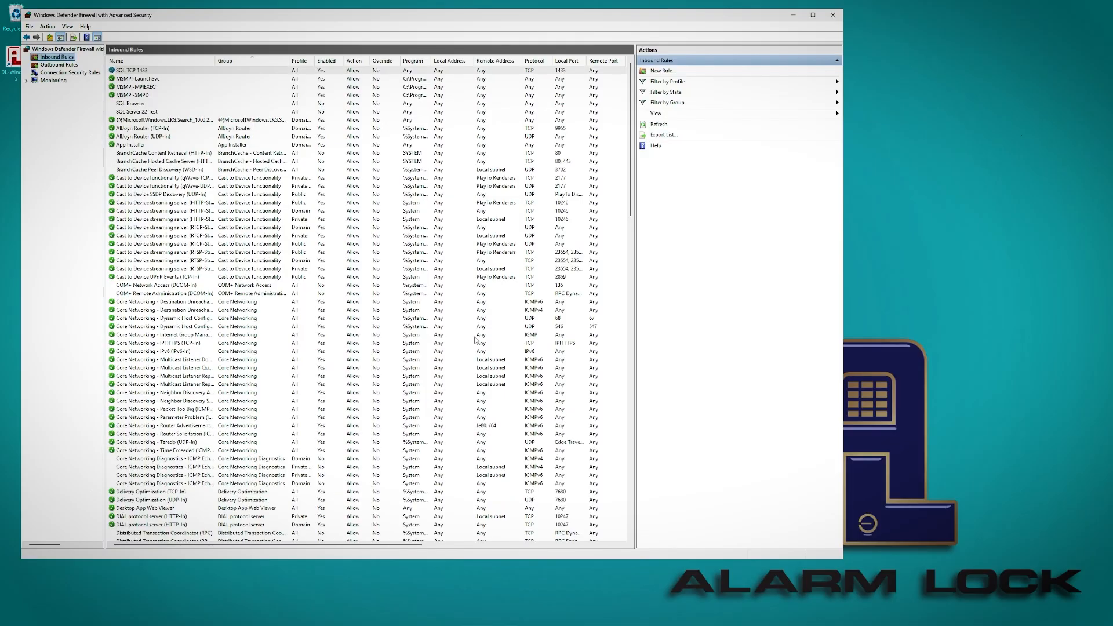
pyautogui.click(131, 71)
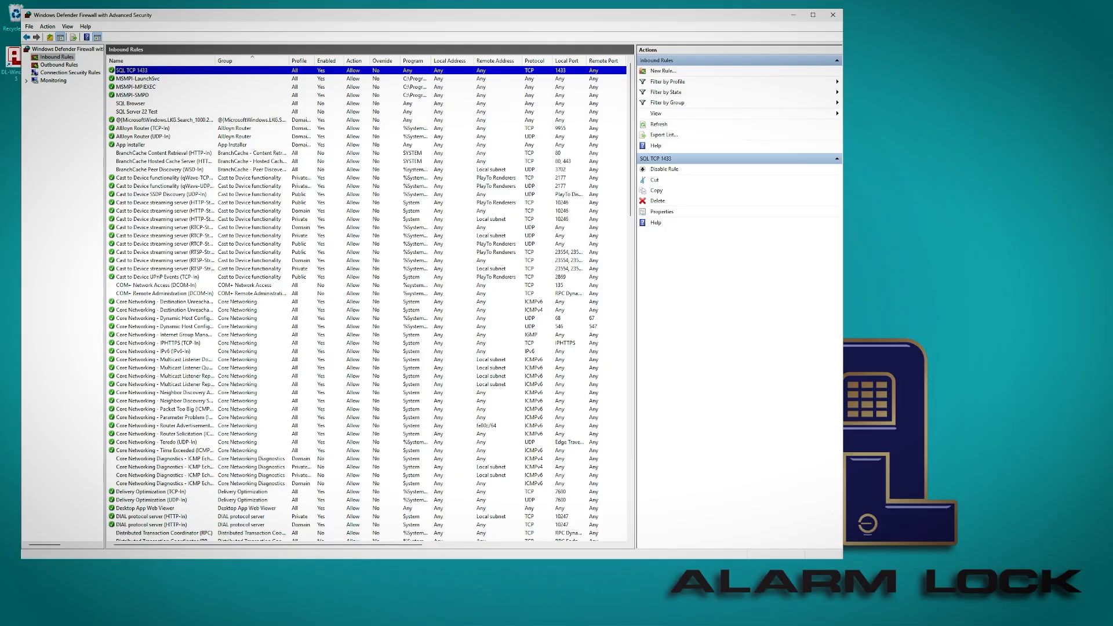
pyautogui.click(53, 58)
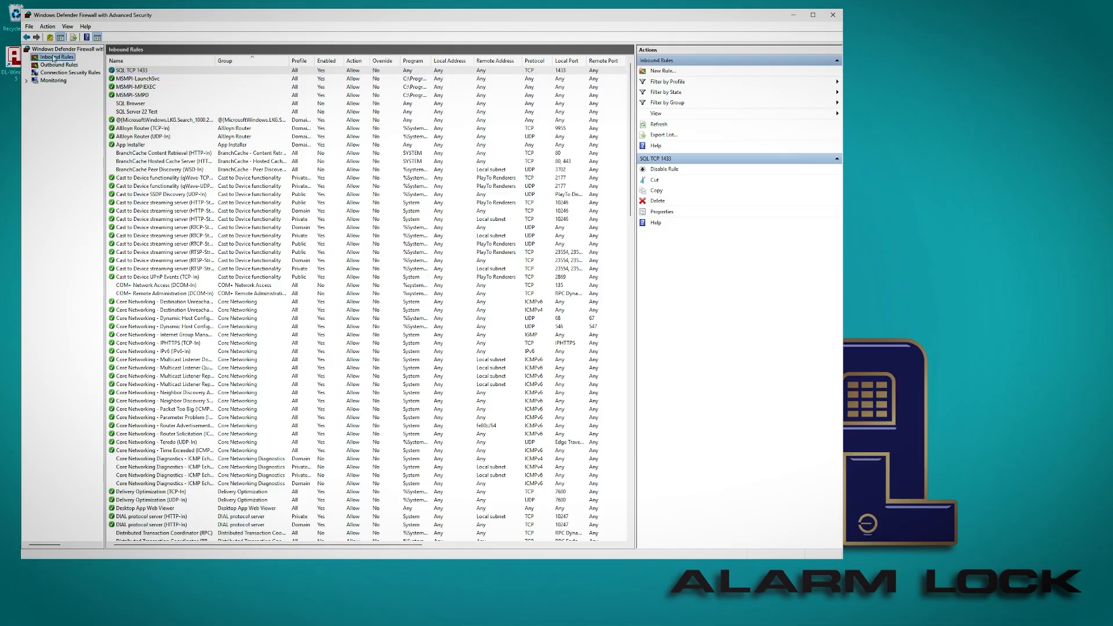
pyautogui.click(663, 70)
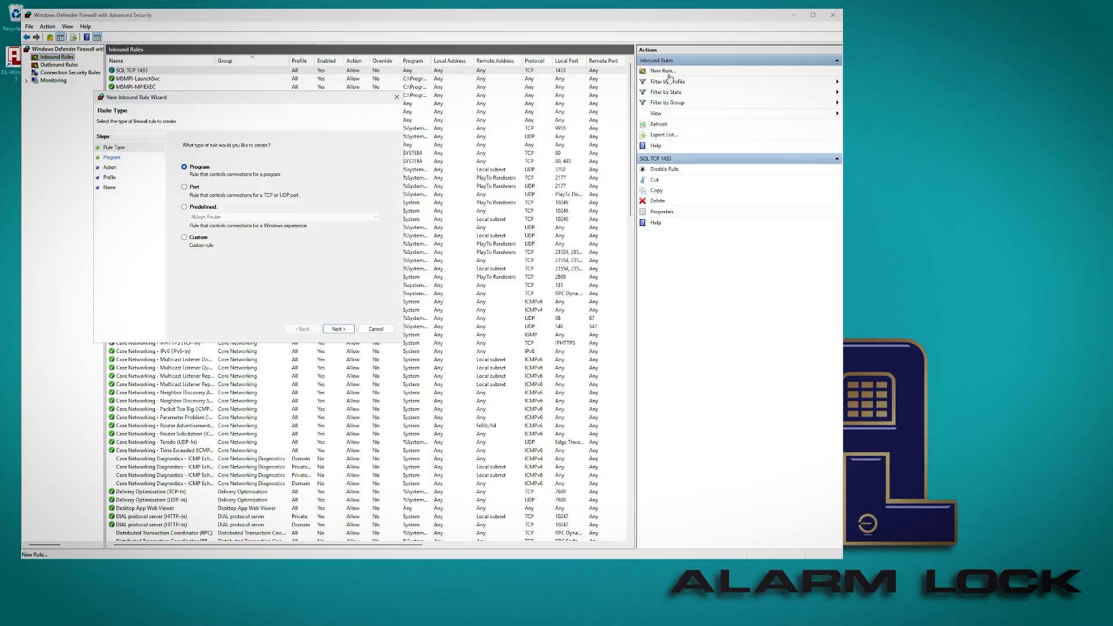
# Create a Port rule allowing UDP 1434 on all profiles, named 'SQL UDP 1434'.
pyautogui.click(189, 188)
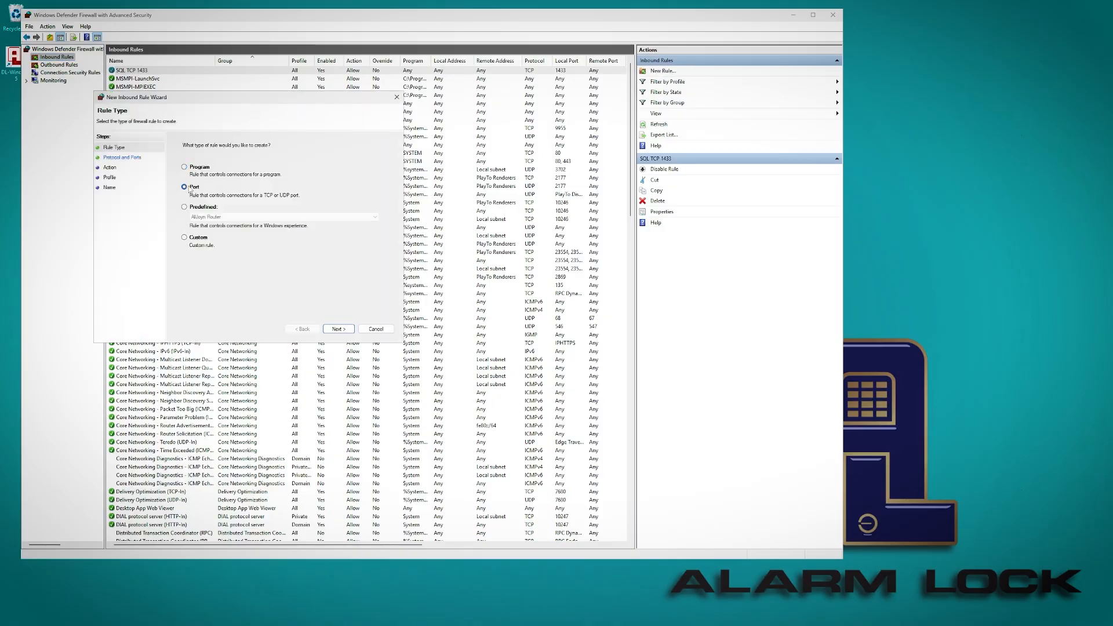
pyautogui.click(338, 328)
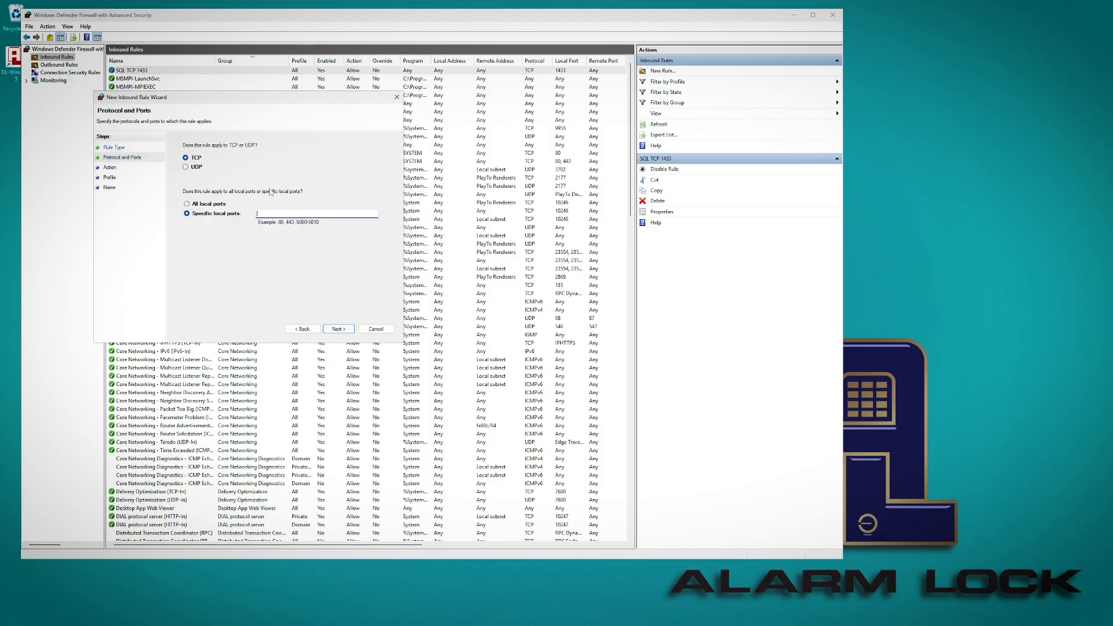
pyautogui.click(186, 168)
pyautogui.click(350, 331)
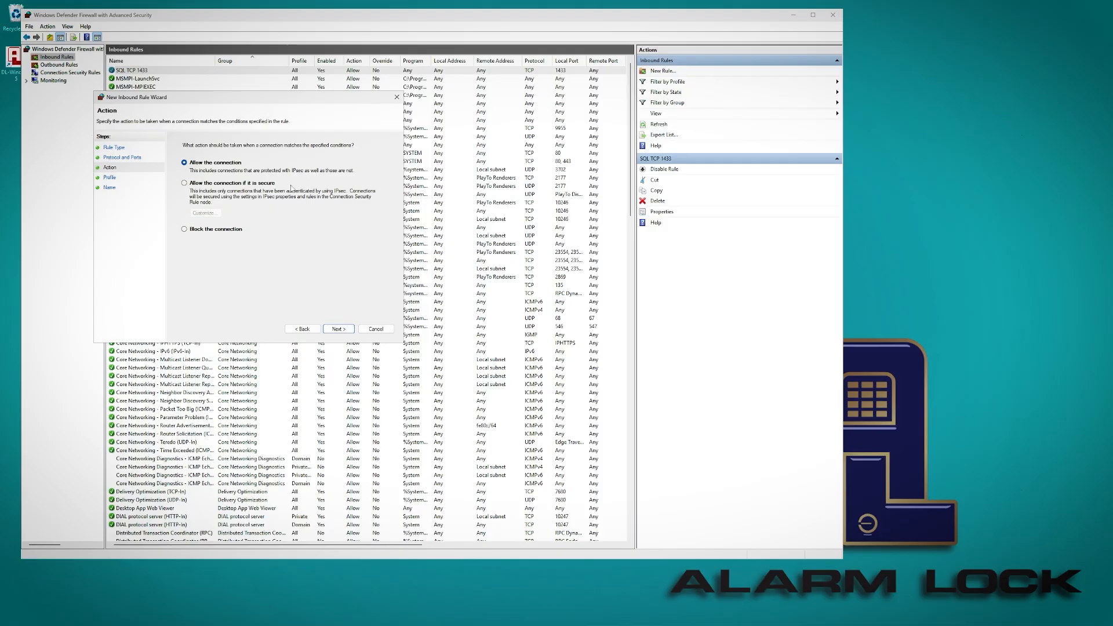
pyautogui.click(338, 330)
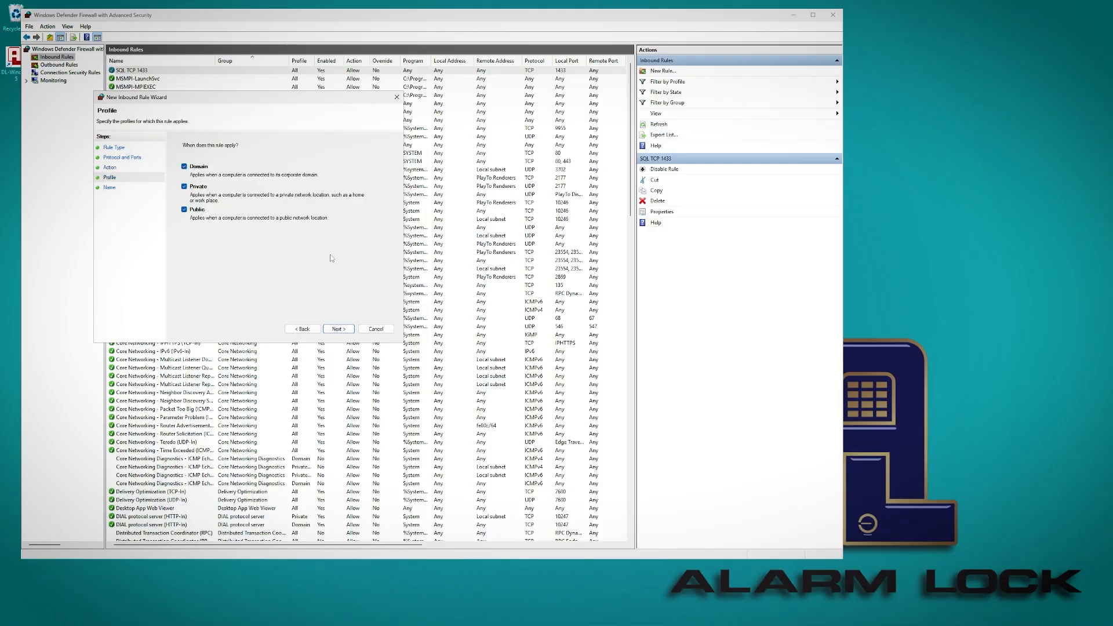
pyautogui.click(338, 330)
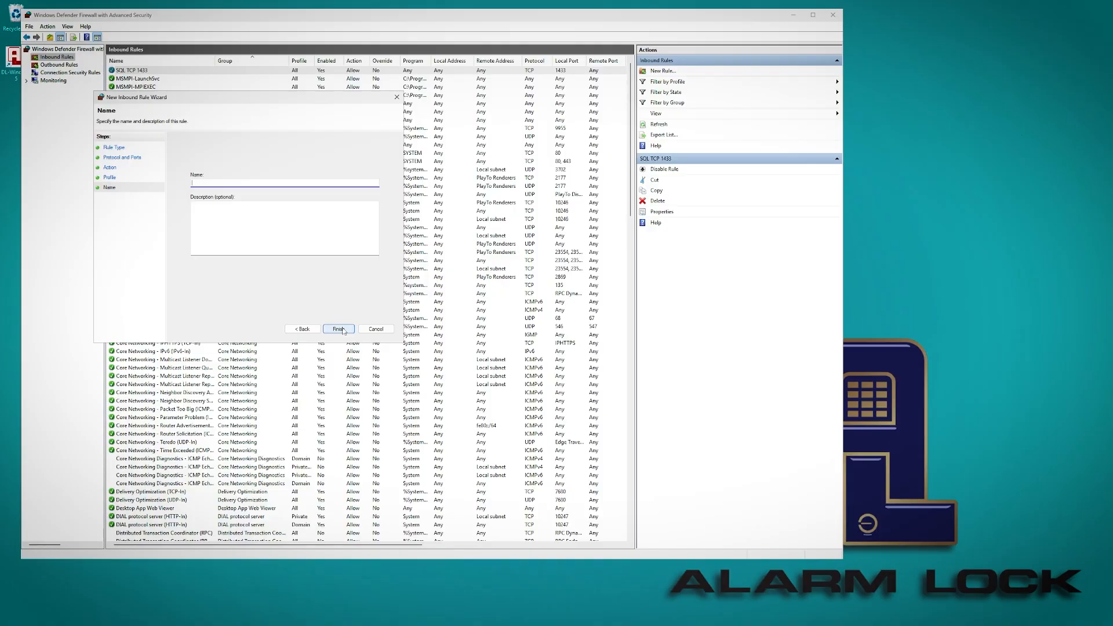
pyautogui.write('SQL UDP 1434')
pyautogui.click(339, 330)
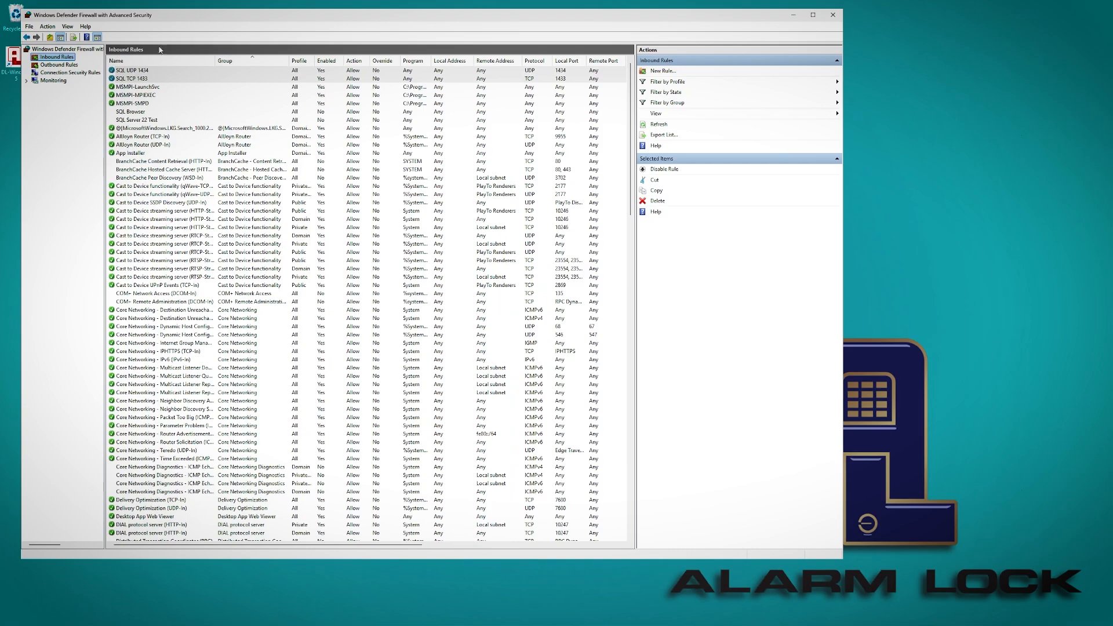
# Close the firewall console and open Downloads > DL-Windows v5.5.4-20240502, selecting the Workstation Installer.
pyautogui.click(144, 77)
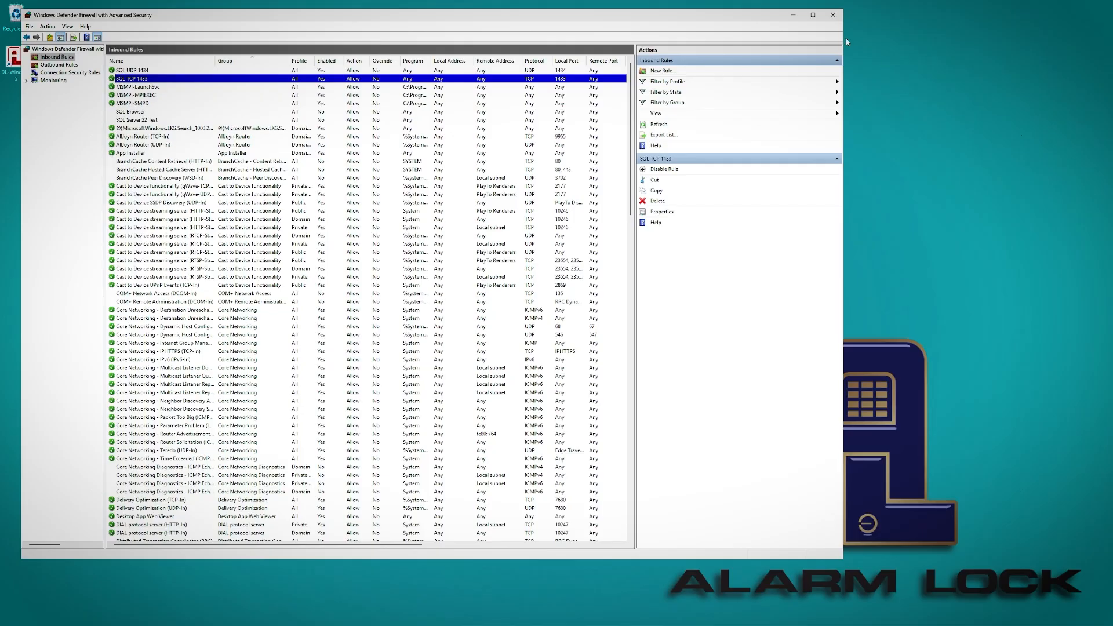
pyautogui.click(833, 15)
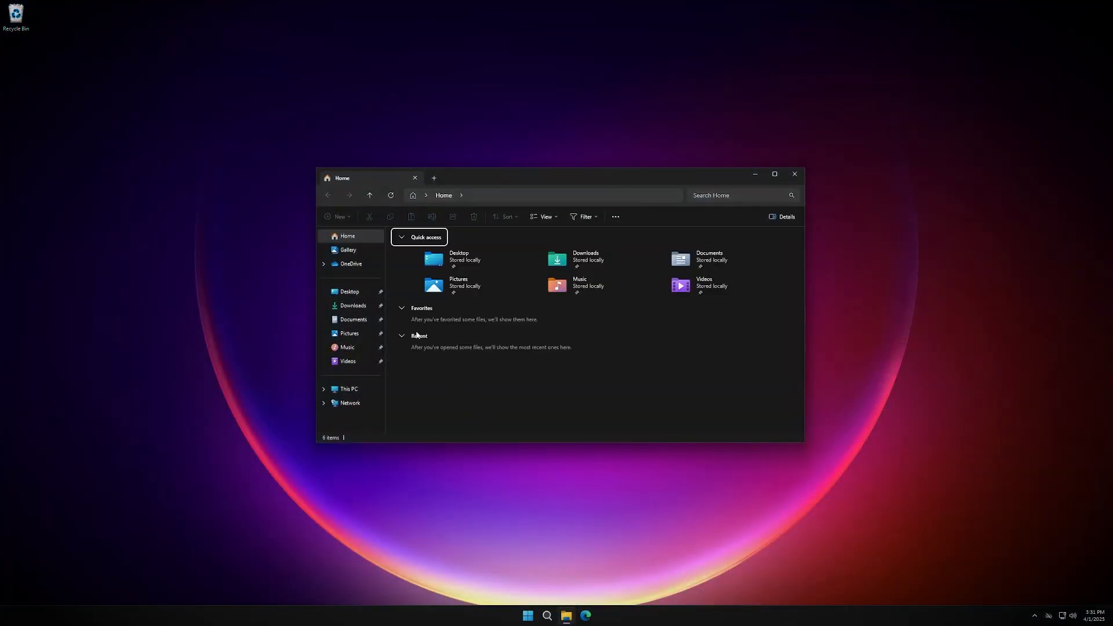
pyautogui.click(350, 306)
pyautogui.doubleClick(441, 257)
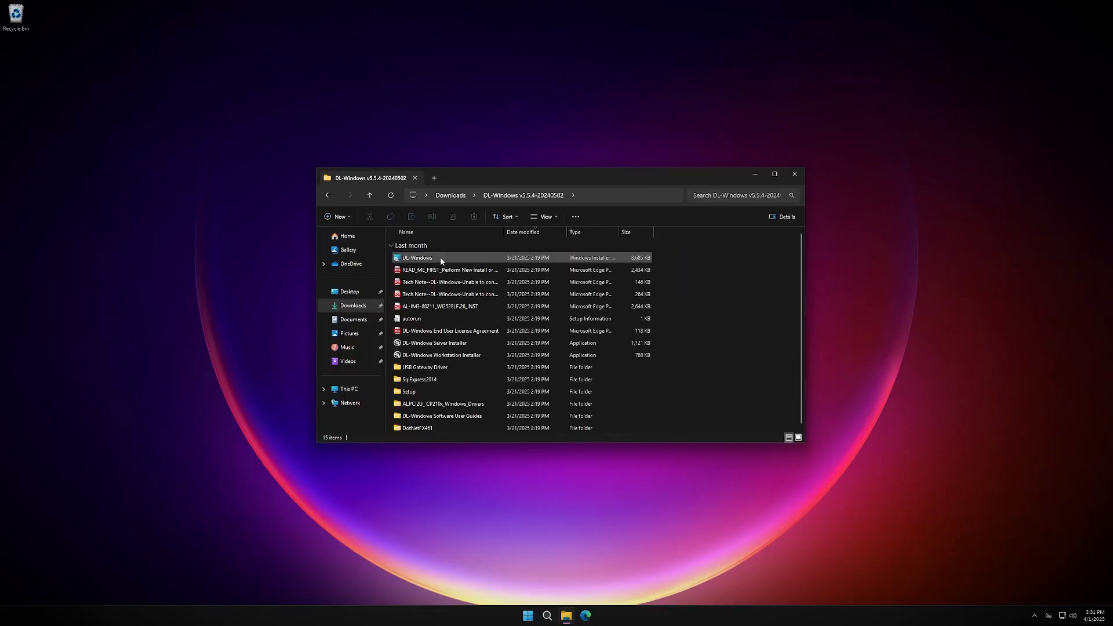
pyautogui.click(461, 355)
pyautogui.click(464, 346)
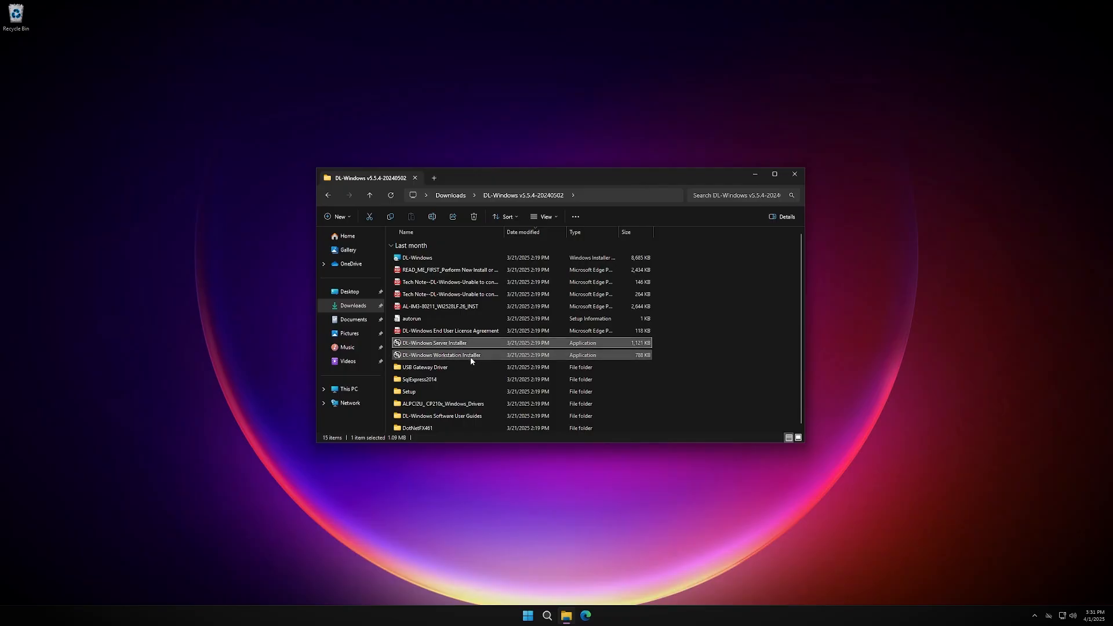
pyautogui.click(471, 358)
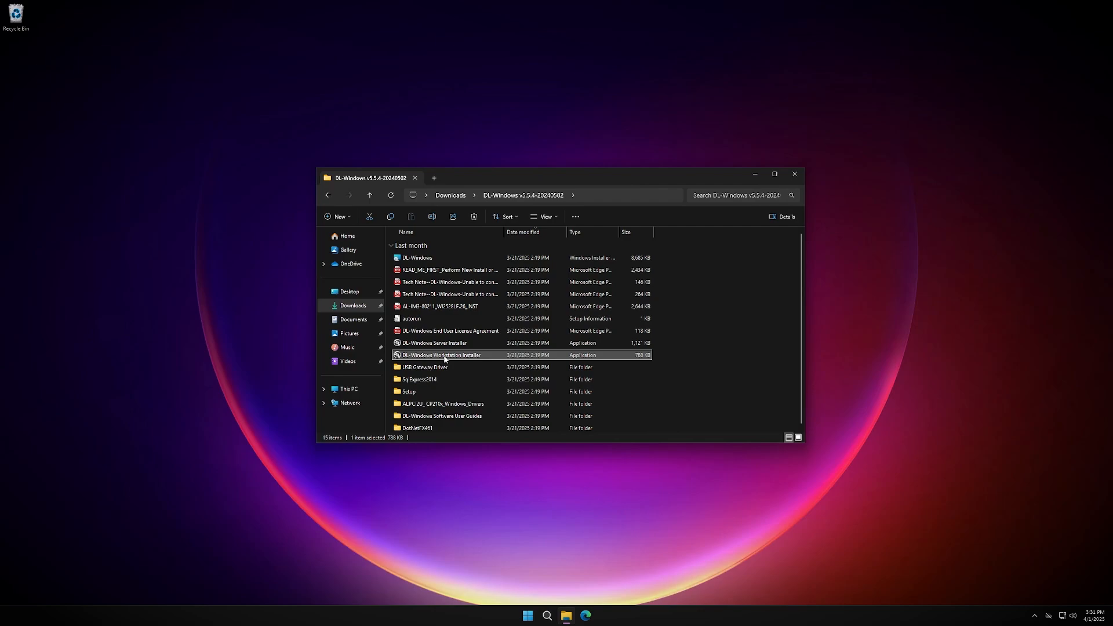
# Run the Workstation Installer to install DL-Windows 5.5.4 into the default folder.
pyautogui.doubleClick(445, 355)
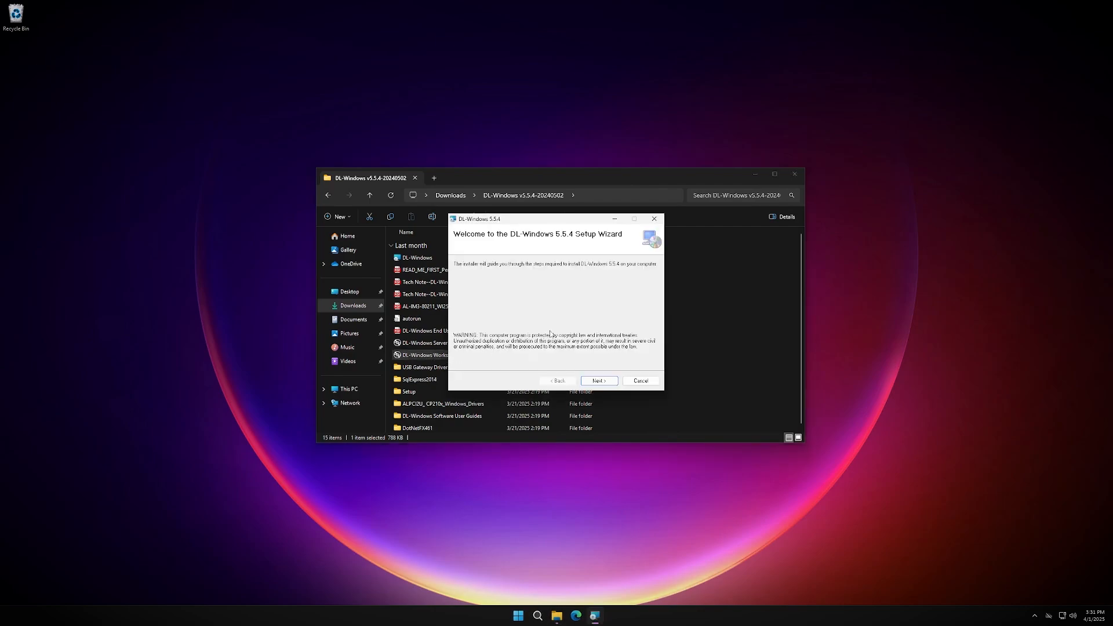
pyautogui.click(600, 381)
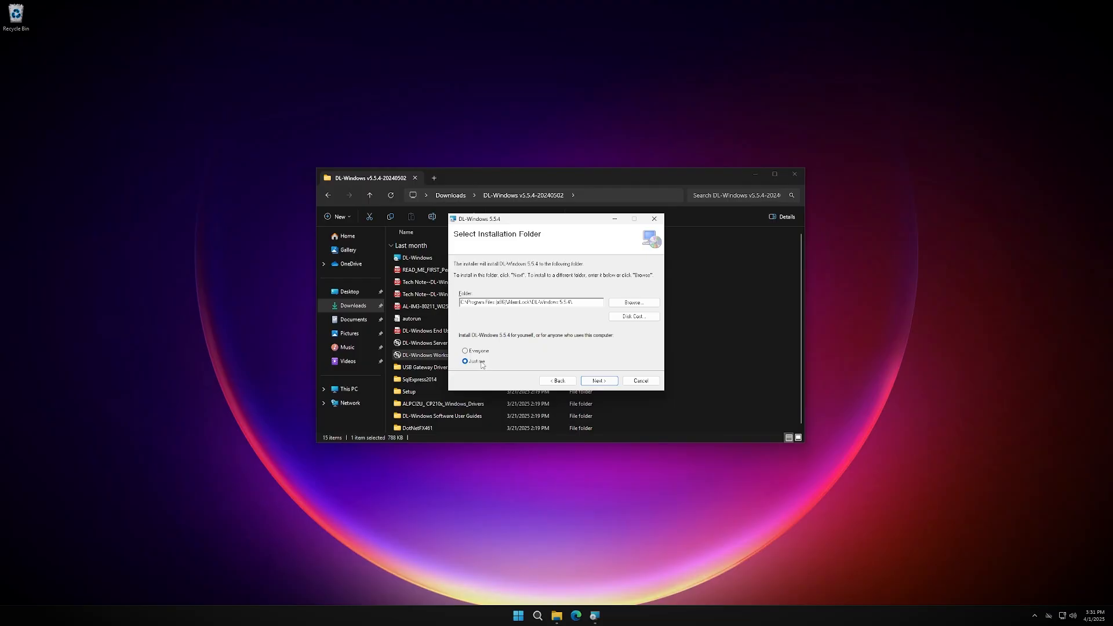
pyautogui.click(598, 384)
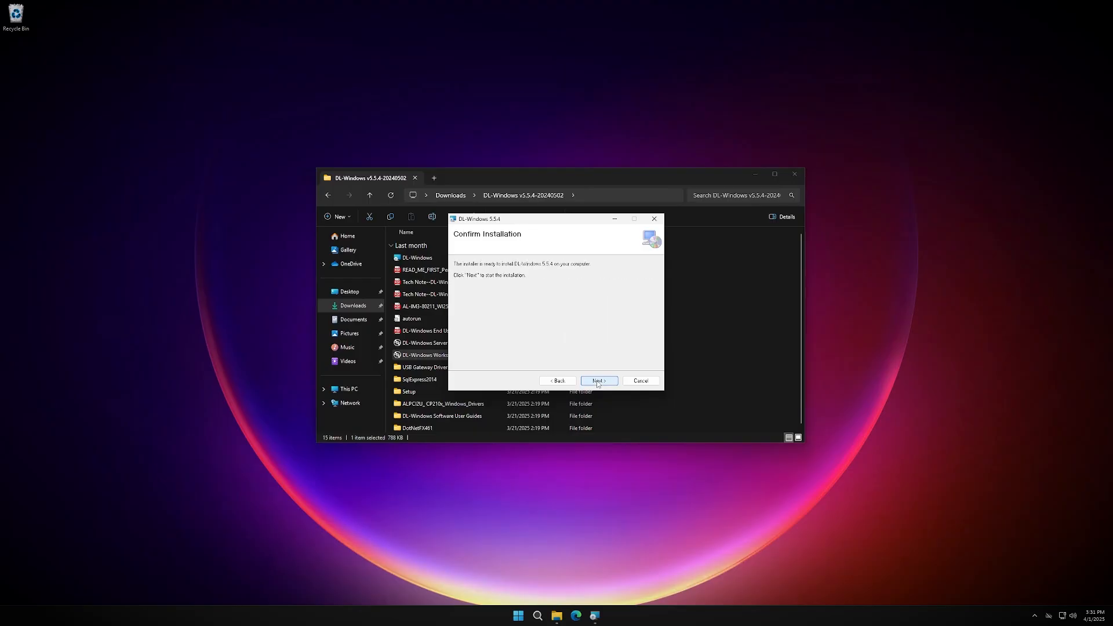
pyautogui.click(598, 382)
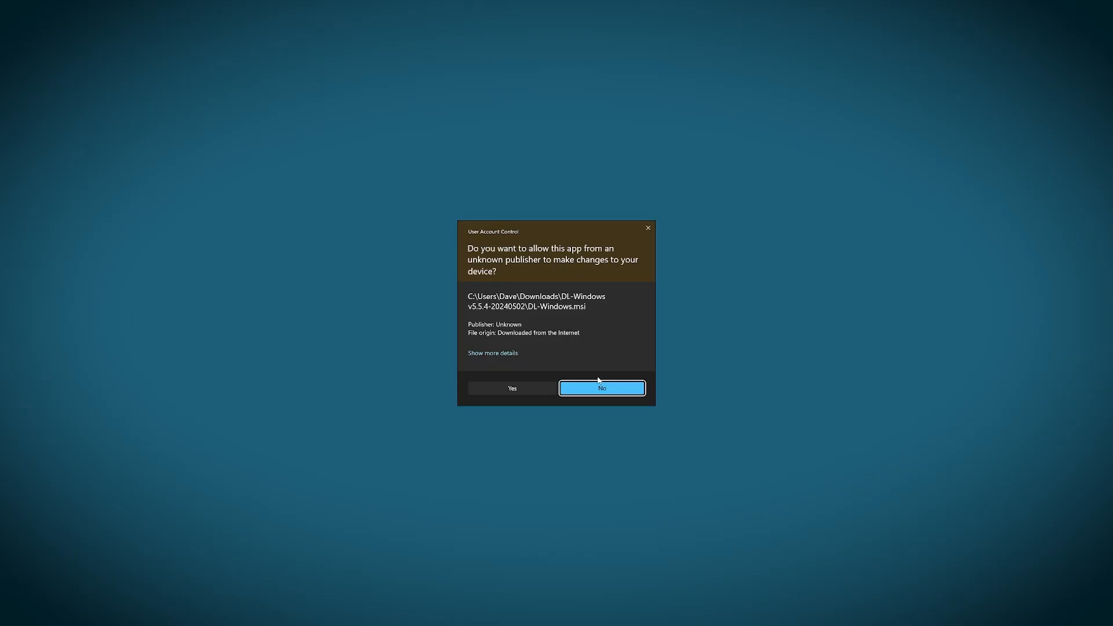
pyautogui.click(513, 388)
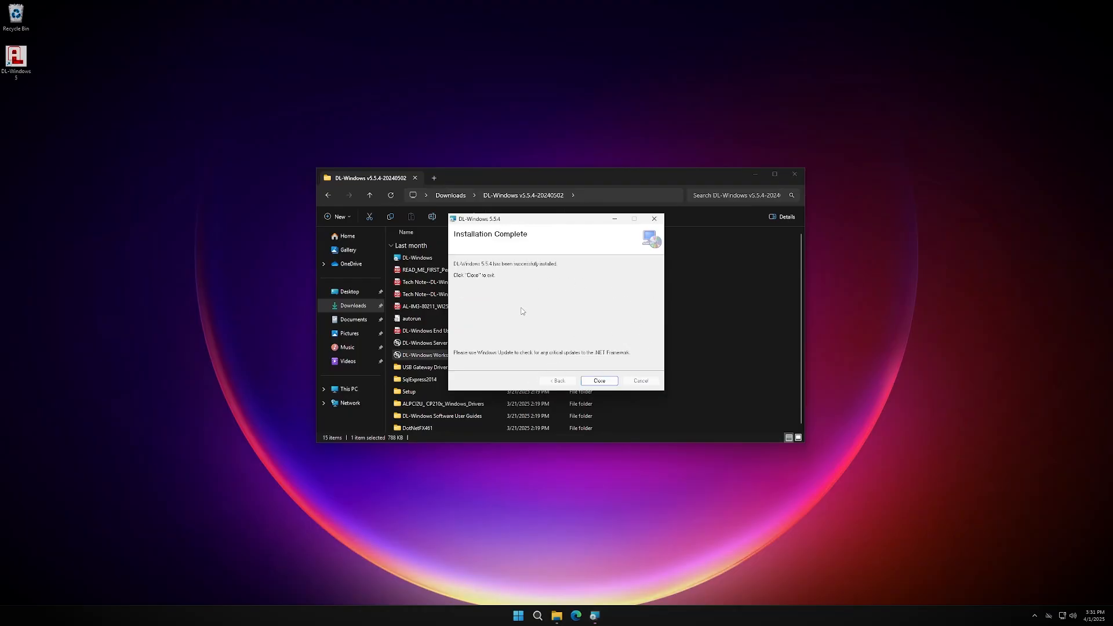
pyautogui.click(600, 383)
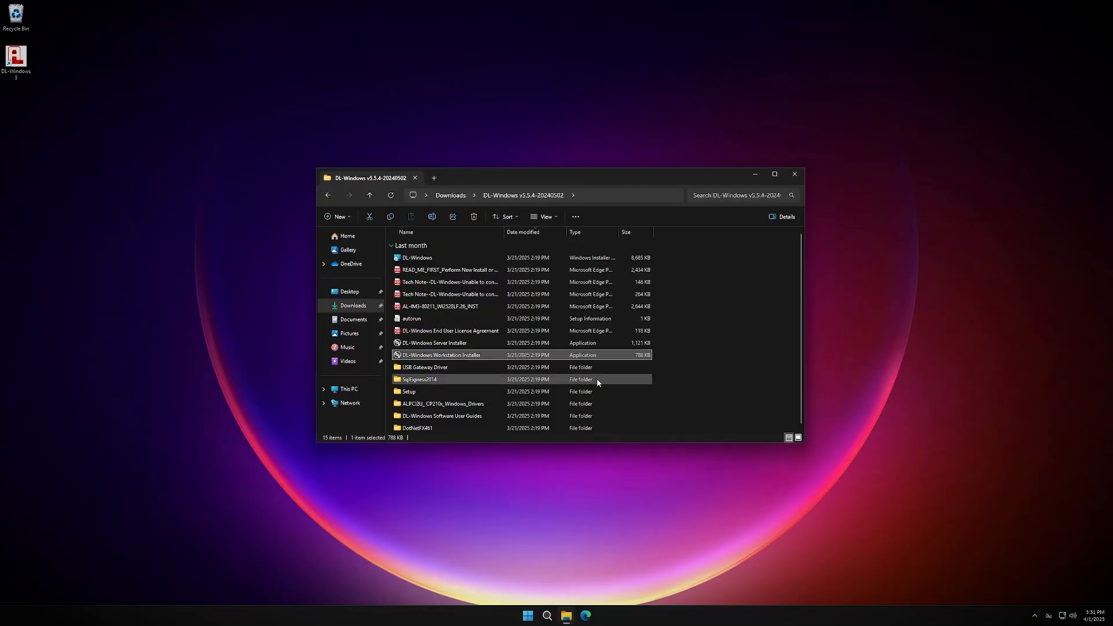
# Close File Explorer and expand the DL-Windows 5 group in the Start menu's app list.
pyautogui.click(798, 173)
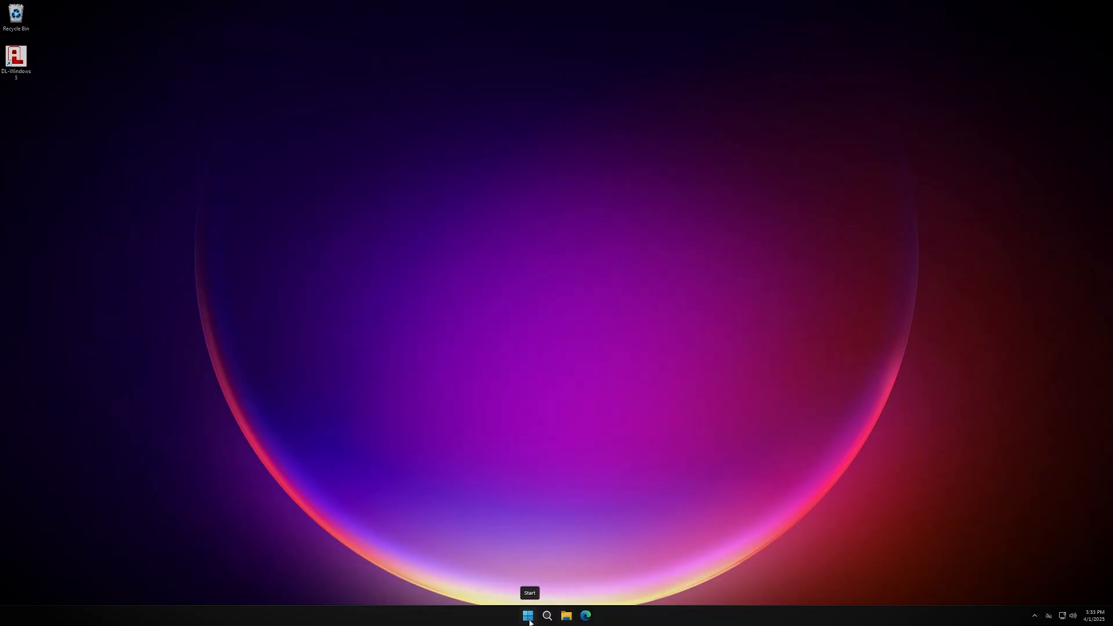
pyautogui.click(528, 616)
pyautogui.click(661, 331)
pyautogui.click(481, 511)
# Launch DL-Windows, choose server SQL2022\SQL22SVR25 and switch to SQL Server Authentication.
pyautogui.click(506, 545)
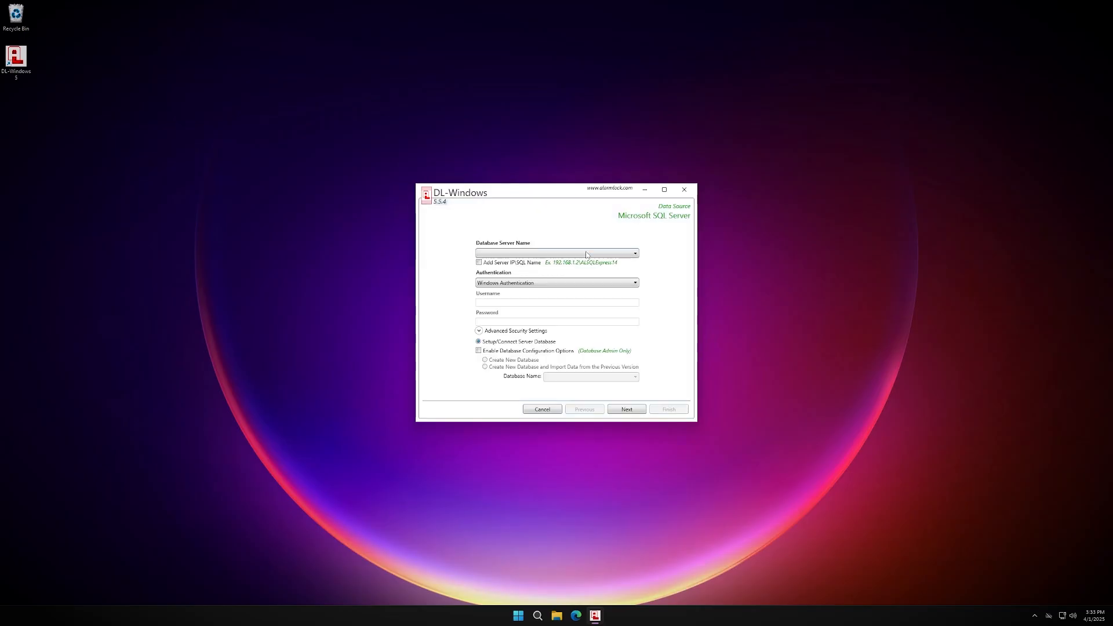
pyautogui.click(586, 254)
pyautogui.click(529, 264)
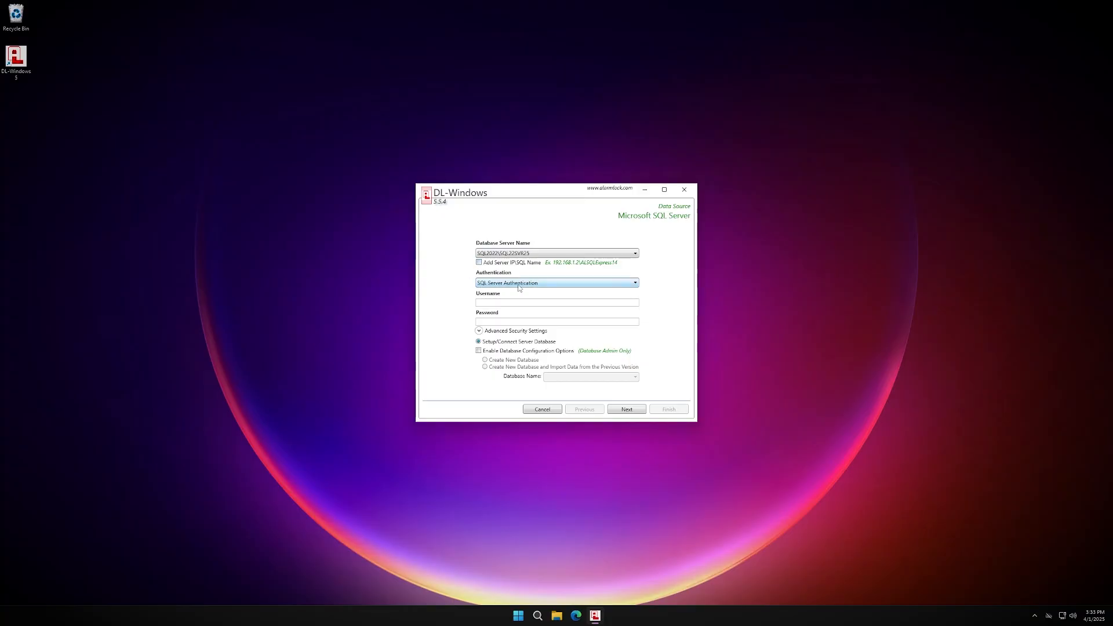
# Enter the database username and password, then submit and save the data source settings.
pyautogui.click(493, 303)
pyautogui.write('AlarmLock')
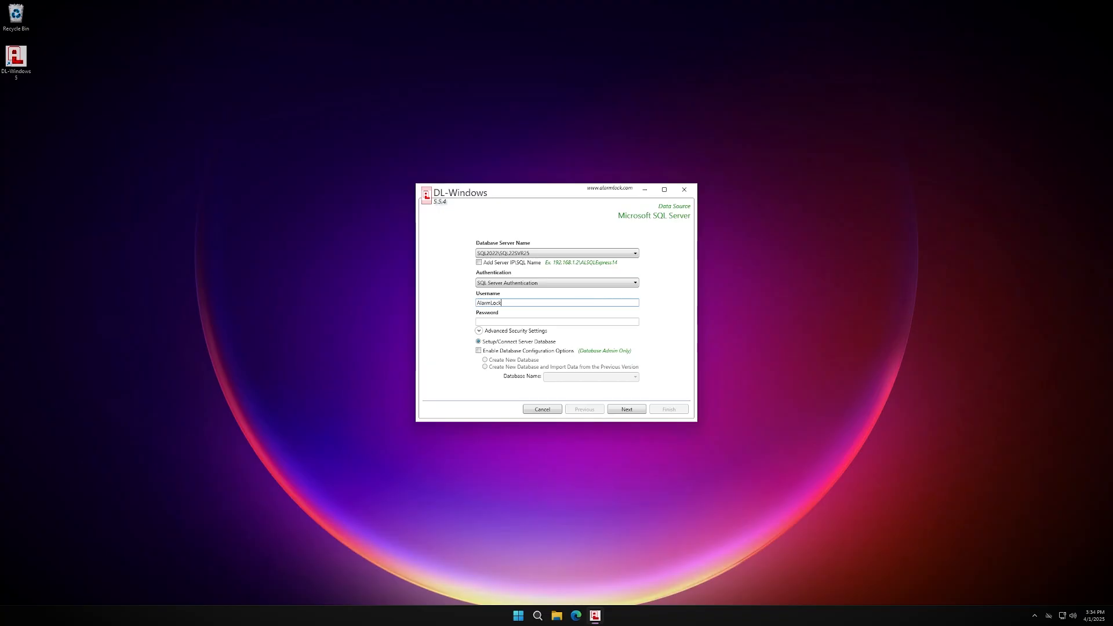
pyautogui.press('Tab')
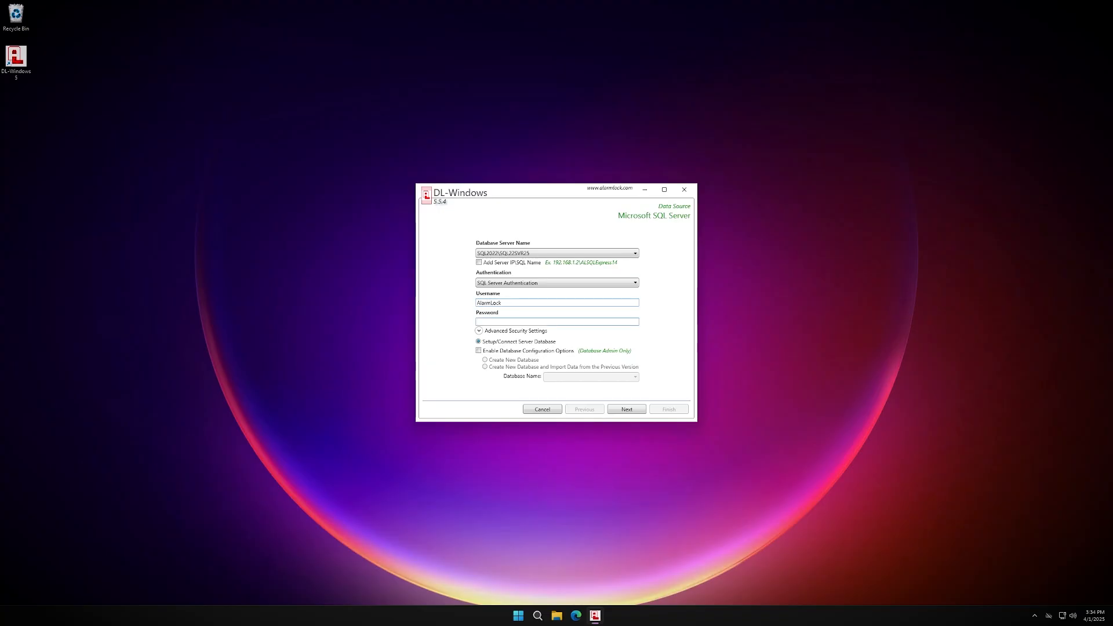
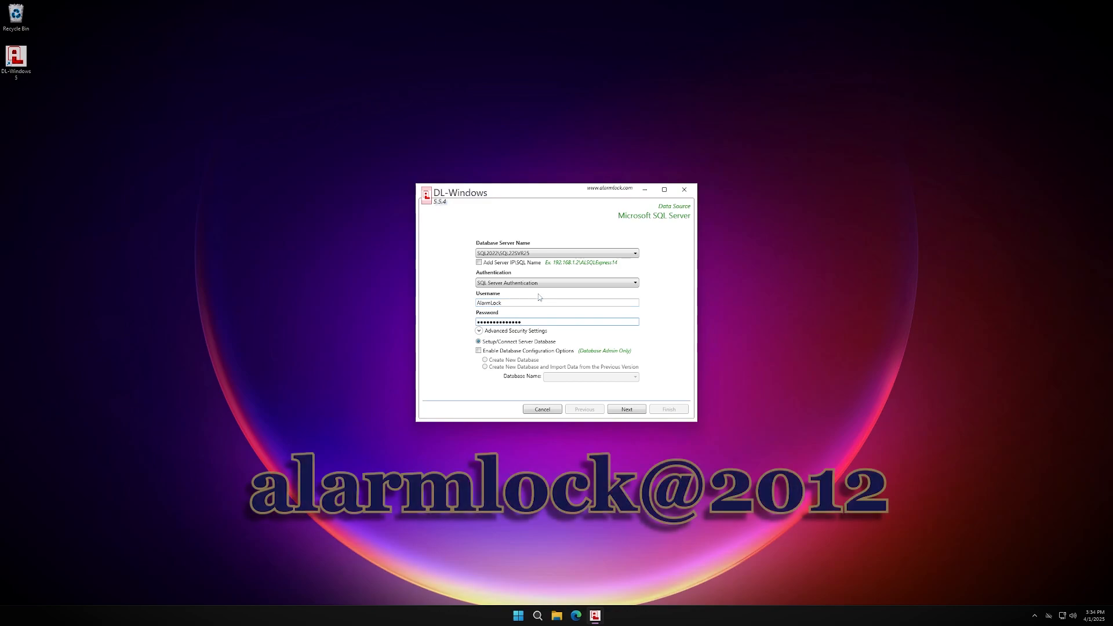
pyautogui.click(639, 410)
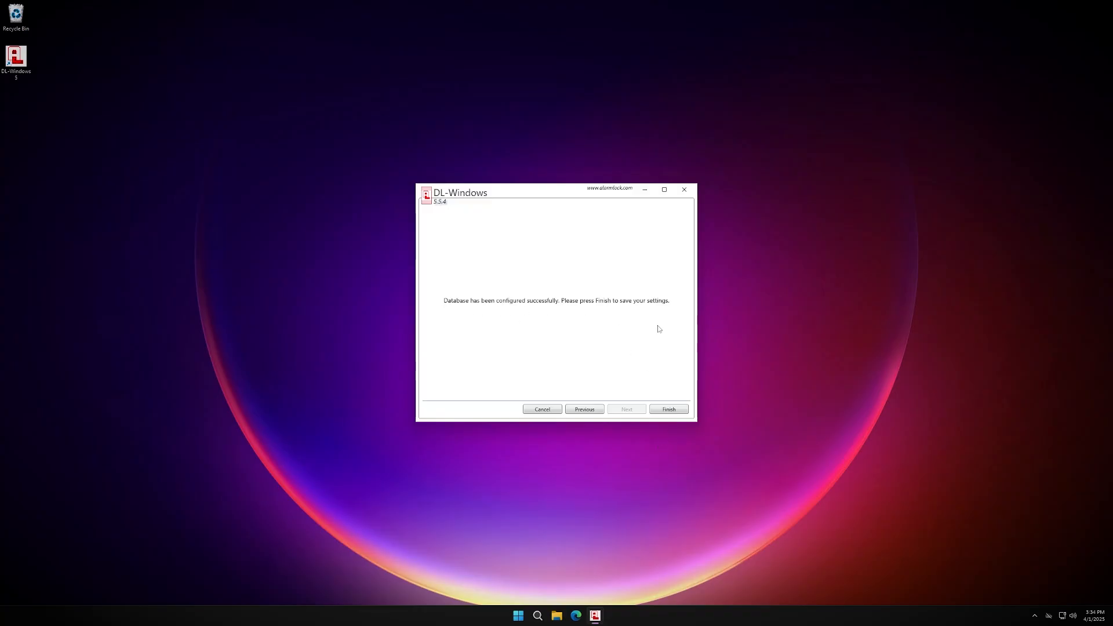
pyautogui.click(682, 410)
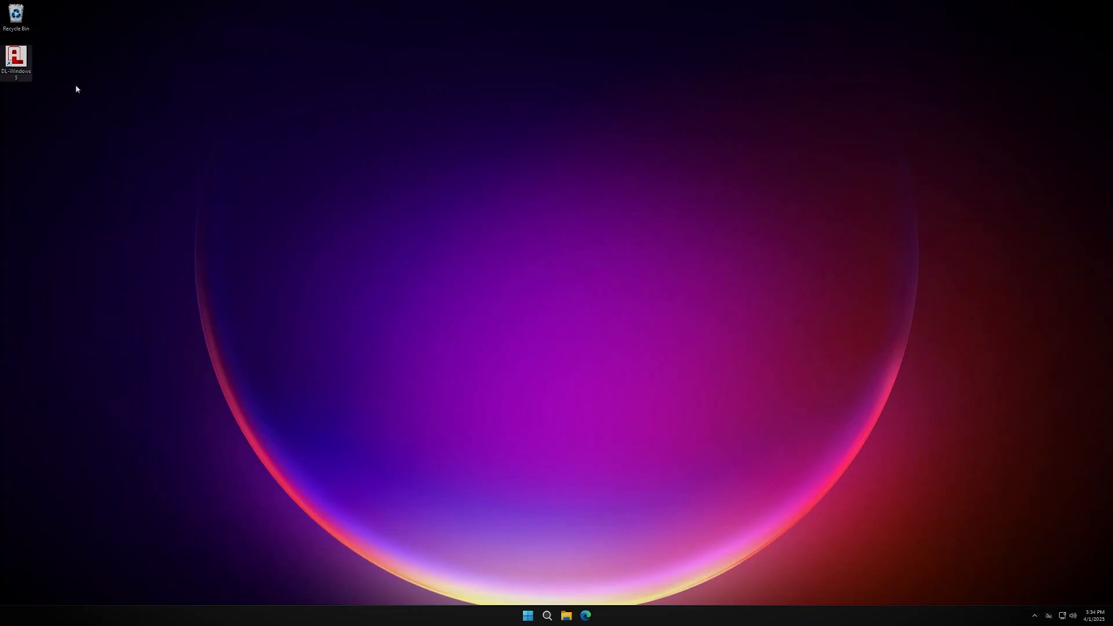
pyautogui.doubleClick(19, 62)
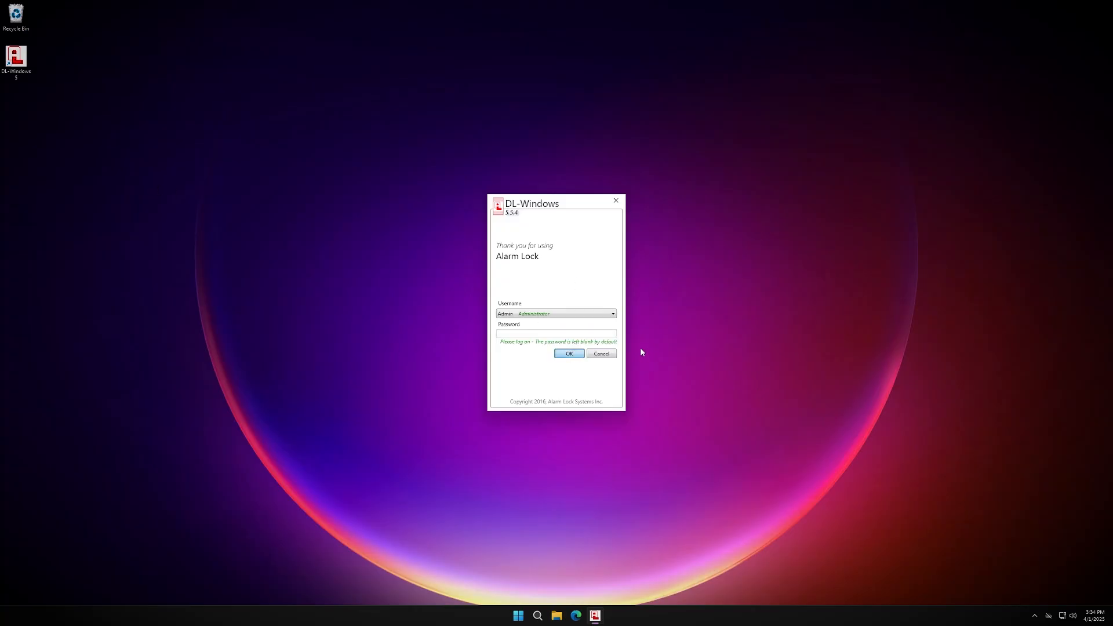
pyautogui.press('Return')
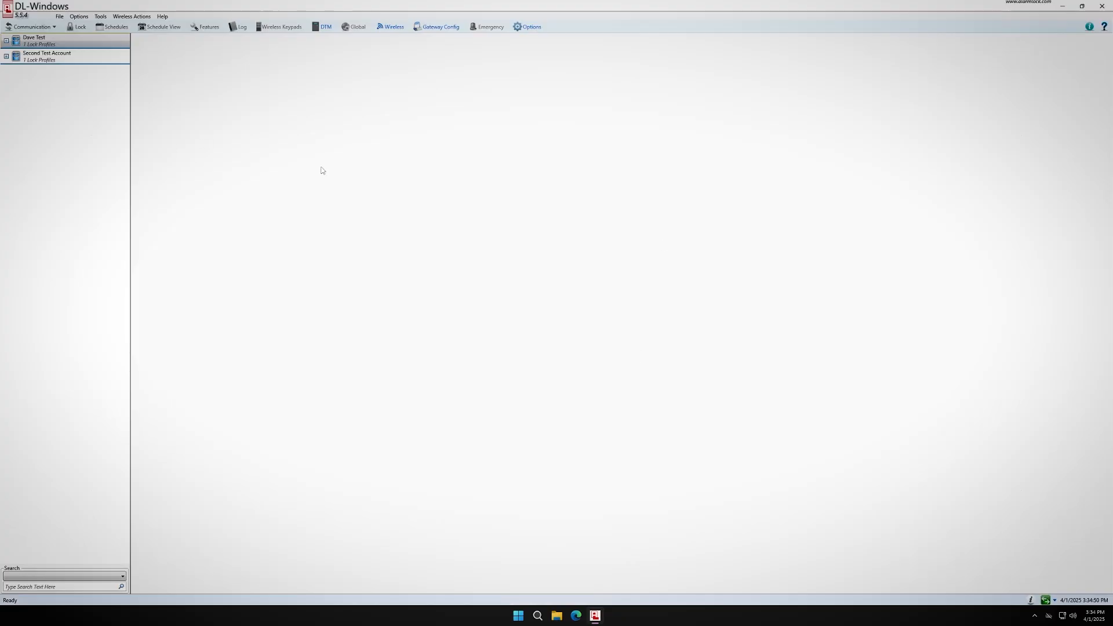
pyautogui.click(1103, 6)
pyautogui.click(555, 339)
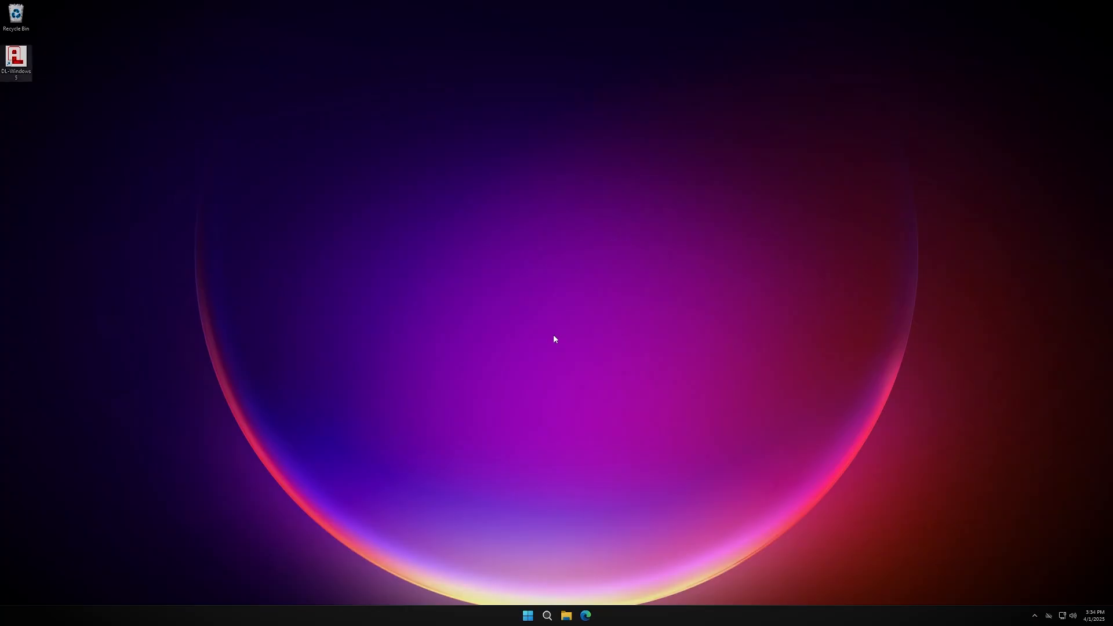